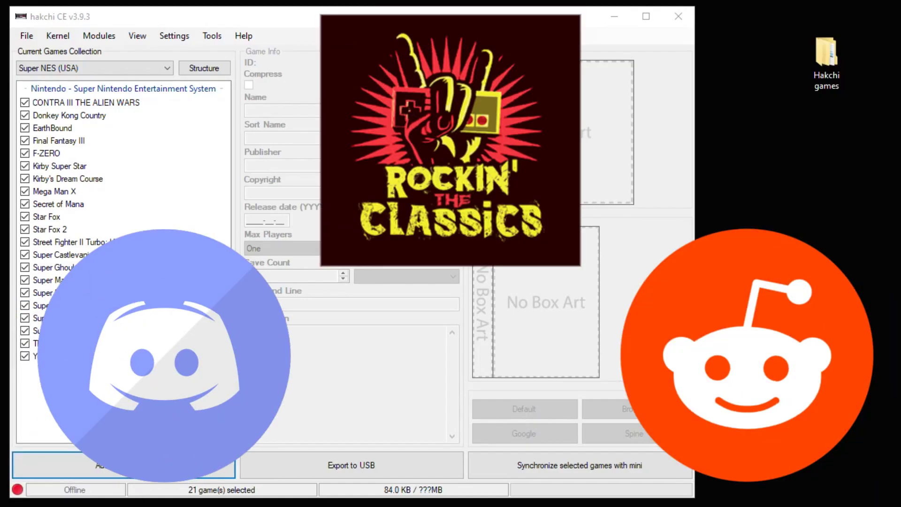
pyautogui.click(244, 36)
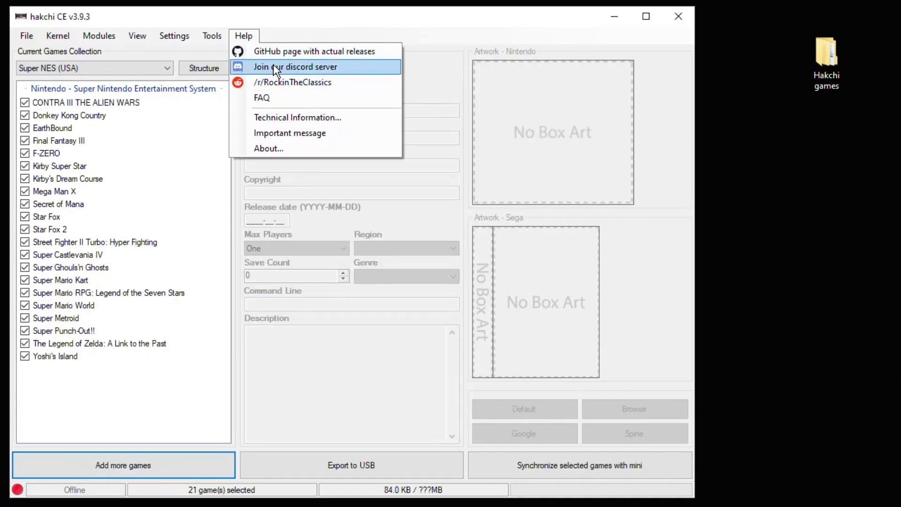
pyautogui.click(273, 82)
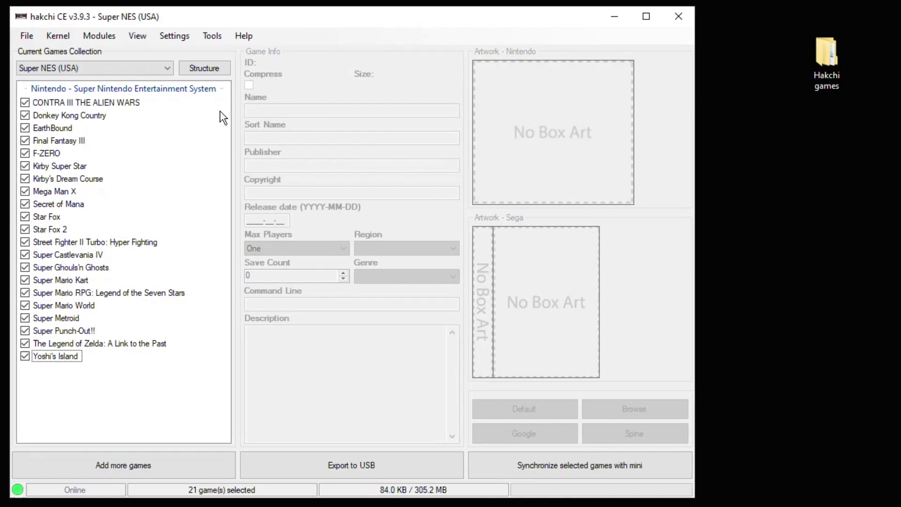
# Download the RetroArch 1.9.10 Ozone module from KMFD's Mod Hub
pyautogui.click(105, 36)
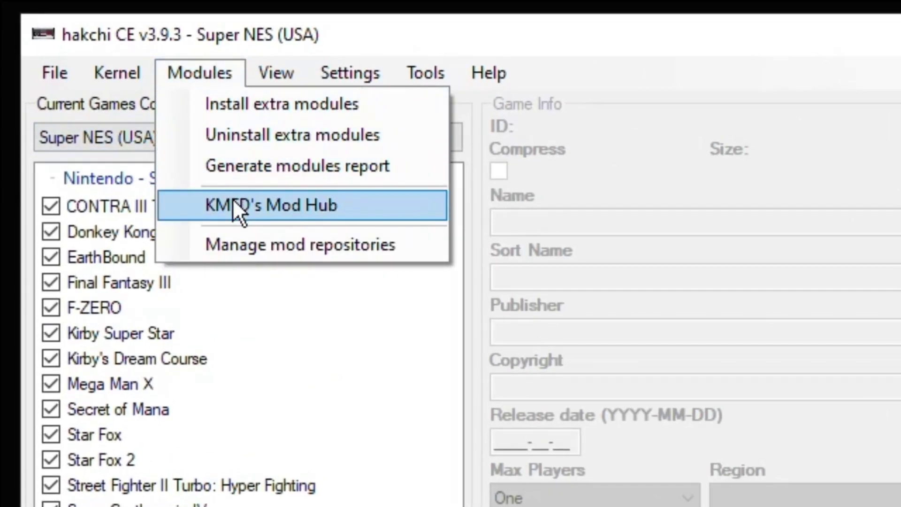
pyautogui.click(233, 198)
pyautogui.click(382, 49)
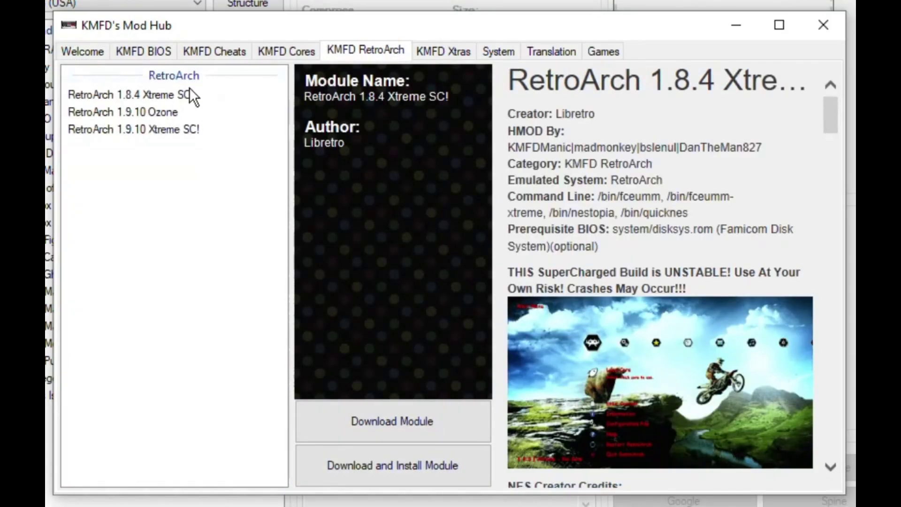
pyautogui.click(164, 110)
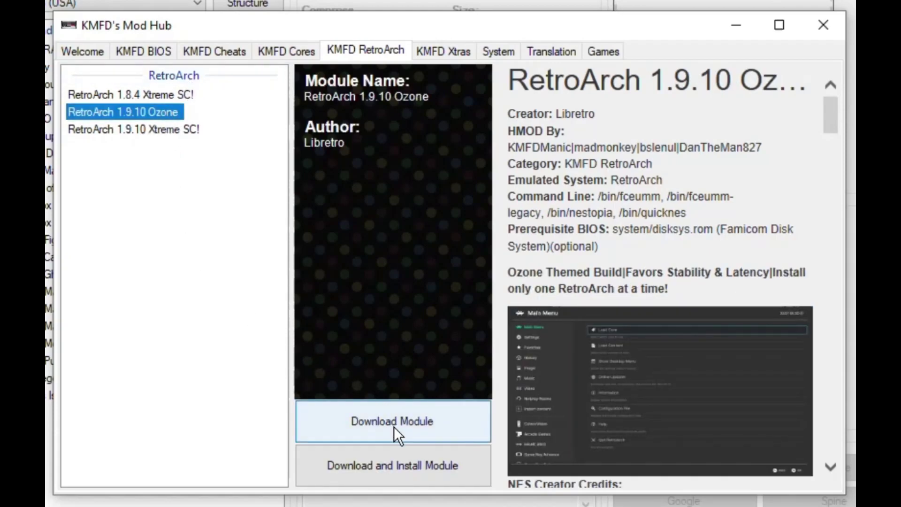
pyautogui.click(394, 426)
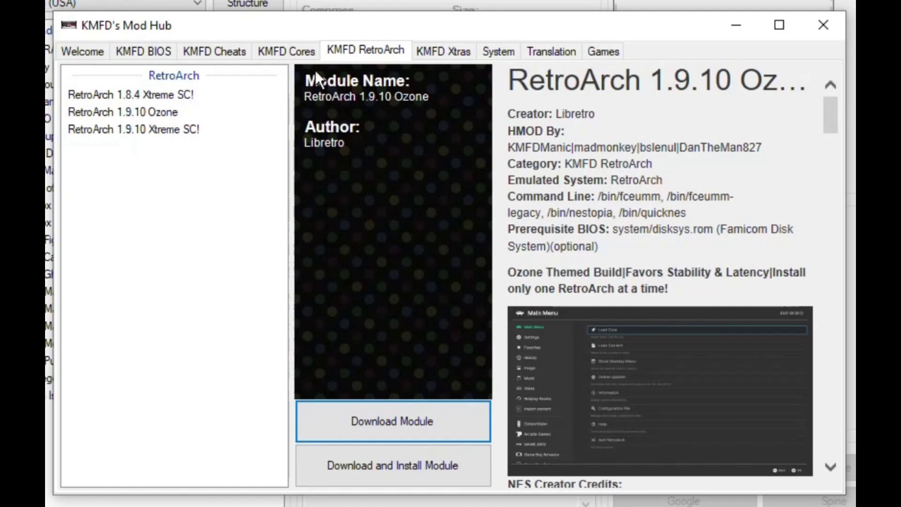
# Download the KMFD core modules Mednafen PCE Fast, Genesis Xtreme GX and PCSX ReARMed Neon, and close the Mod Hub
pyautogui.click(288, 51)
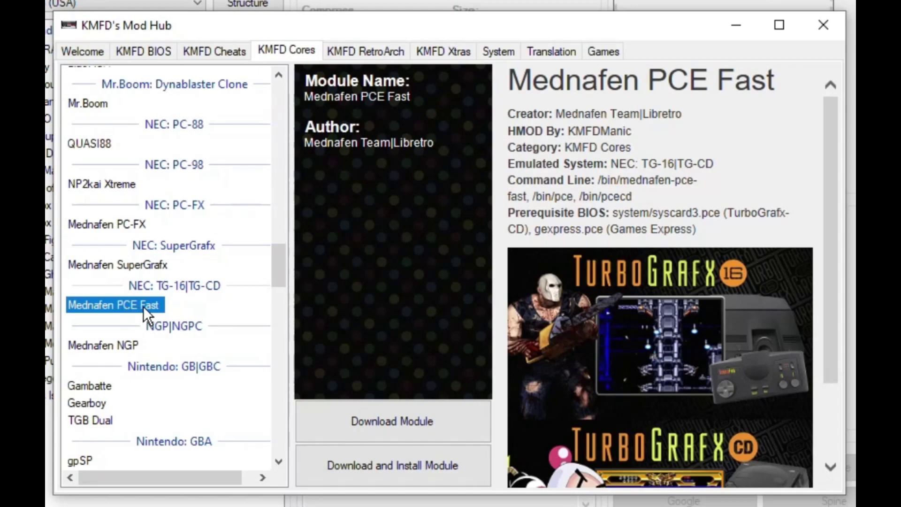
pyautogui.write('gen')
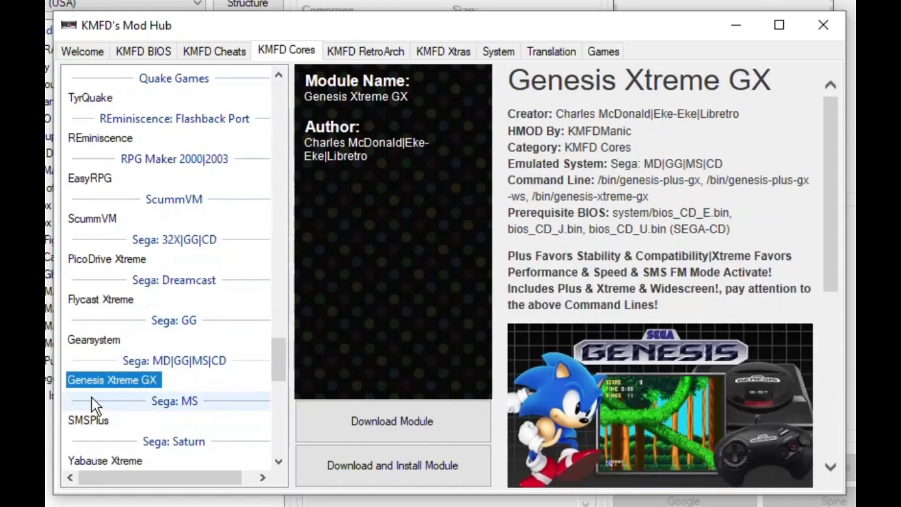
pyautogui.scroll(-3, 144, 383)
pyautogui.click(146, 158)
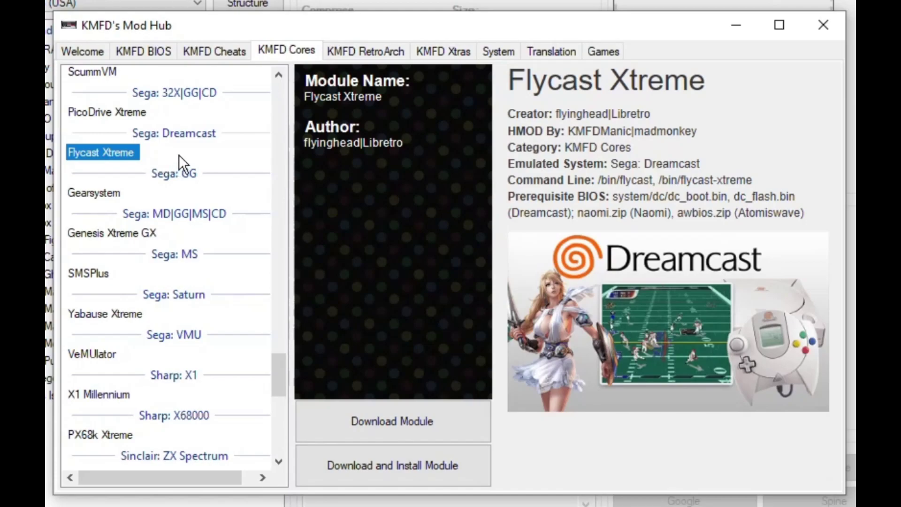
pyautogui.scroll(-8, 179, 235)
pyautogui.click(220, 337)
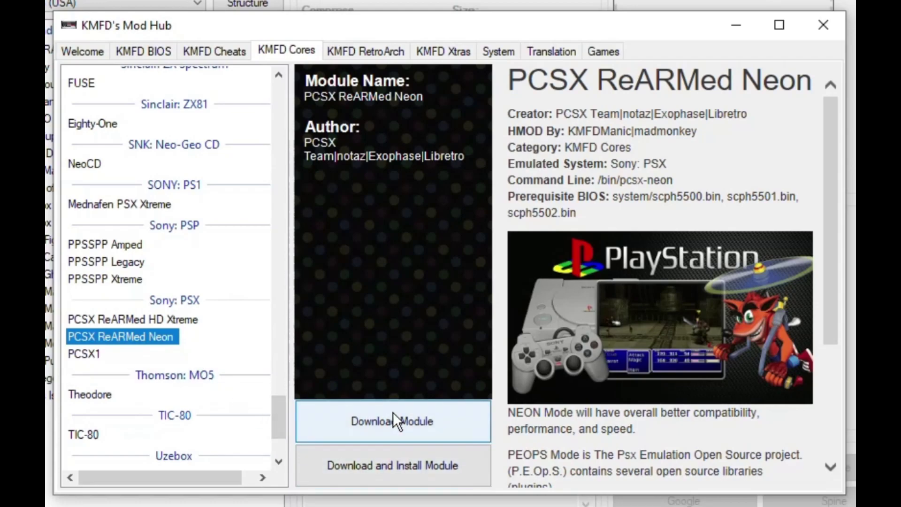
pyautogui.click(826, 31)
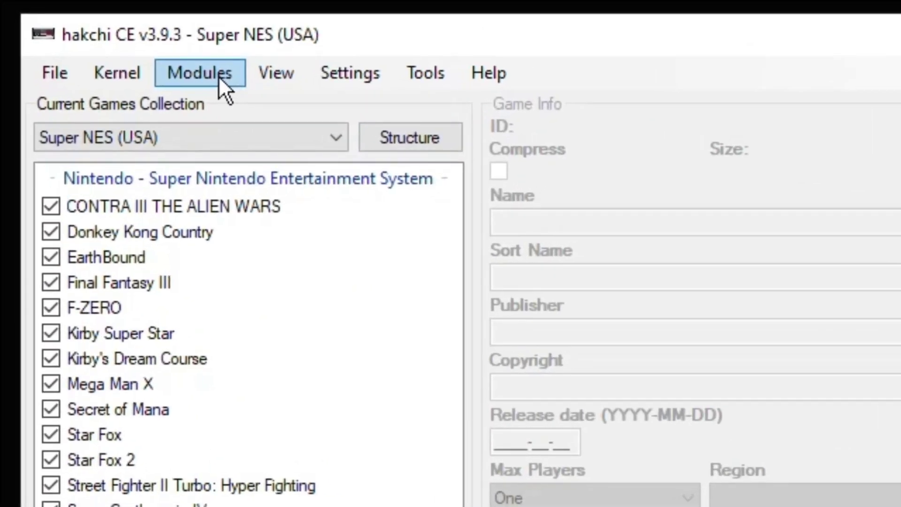
# Install the extra modules Genesis Xtreme GX, Mednafen PCE Fast, PCSX ReARMed Neon and RetroArch 1.9.10 Ozone on the mini
pyautogui.click(219, 75)
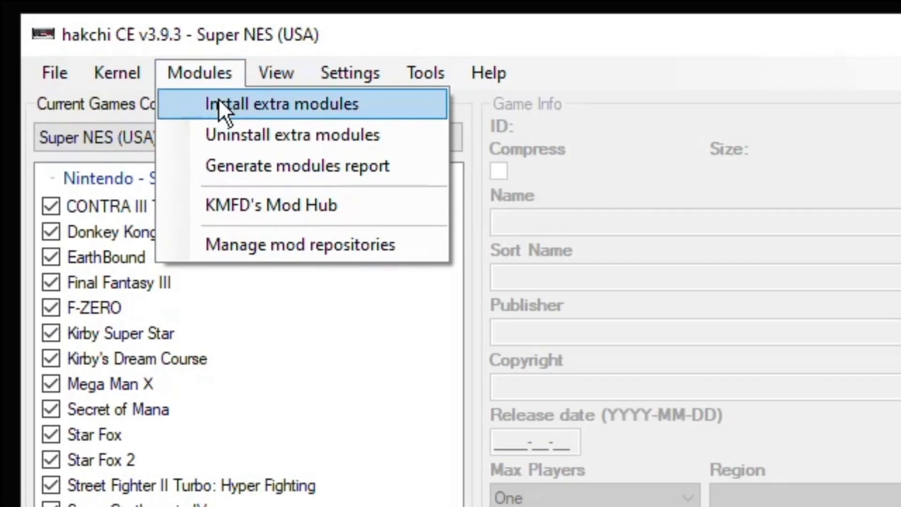
pyautogui.click(219, 99)
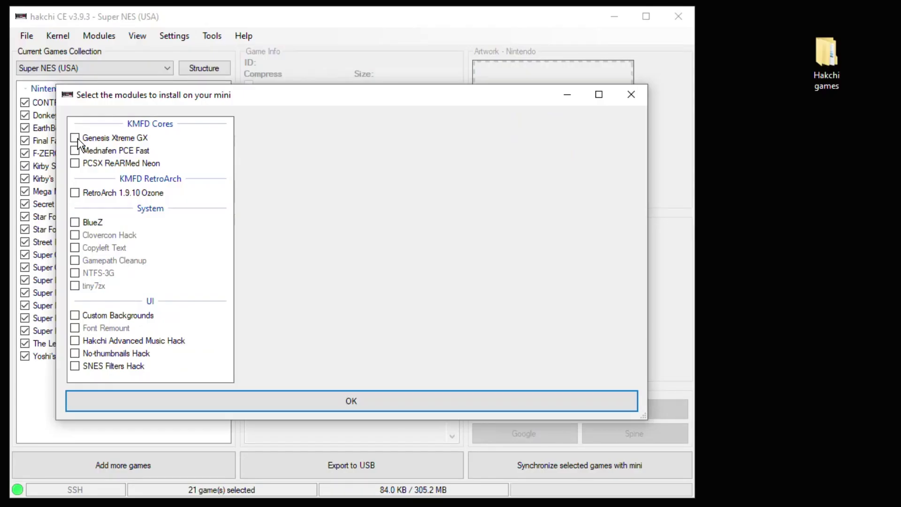
pyautogui.click(74, 138)
pyautogui.click(75, 151)
pyautogui.click(74, 163)
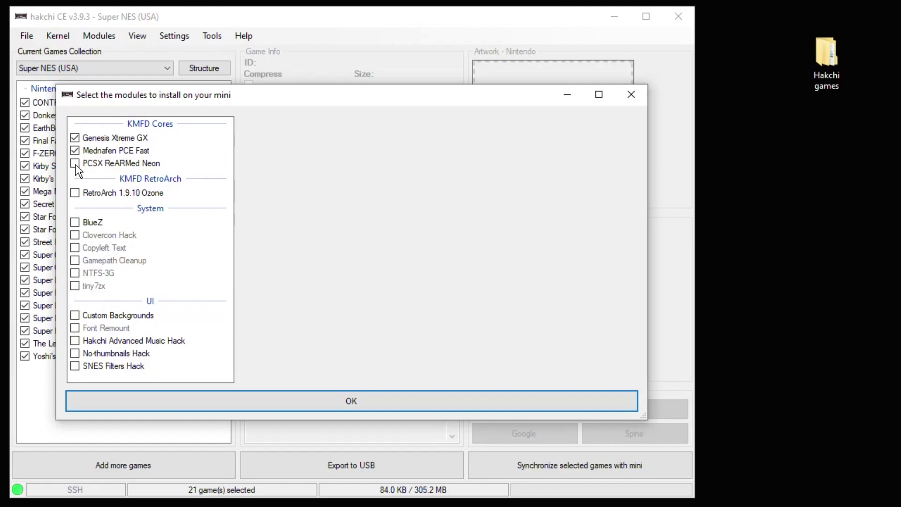
pyautogui.click(75, 193)
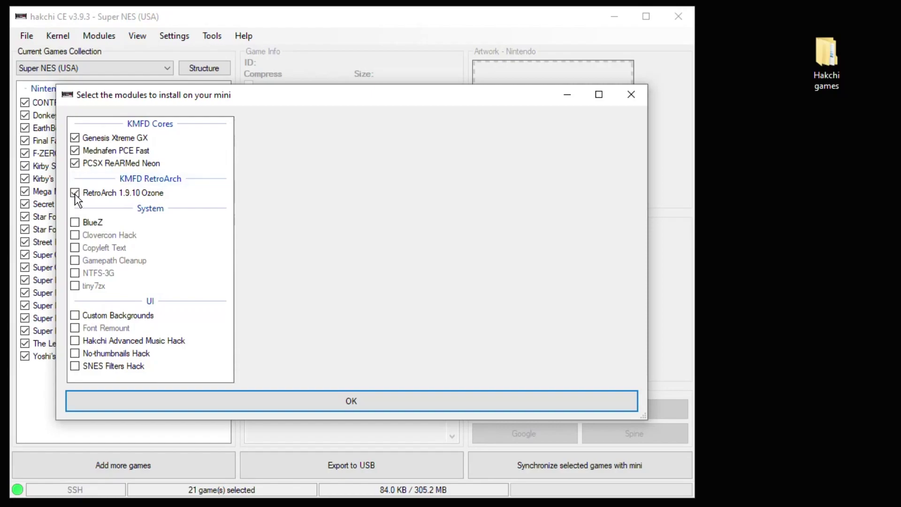
pyautogui.click(344, 402)
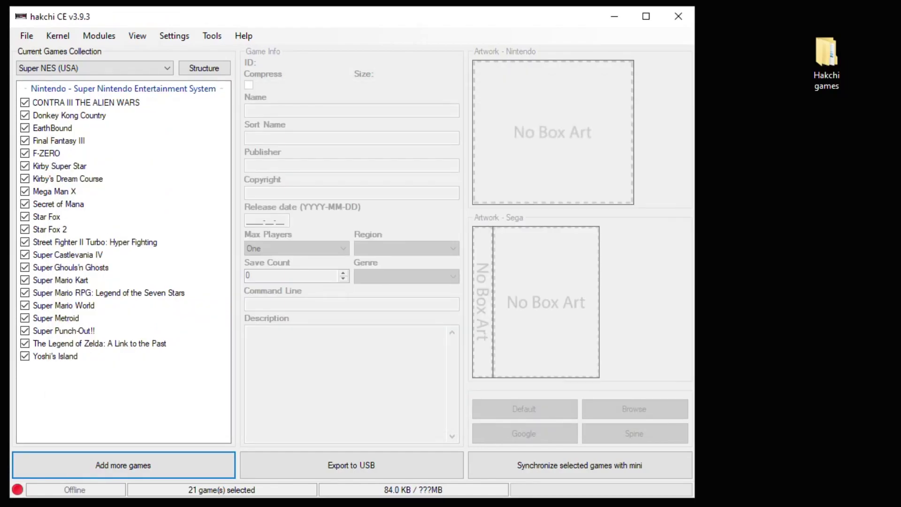
# Add Tomba!.cue from the Tomba! subfolder of the desktop's Hakchi games folder to the games collection
pyautogui.doubleClick(825, 55)
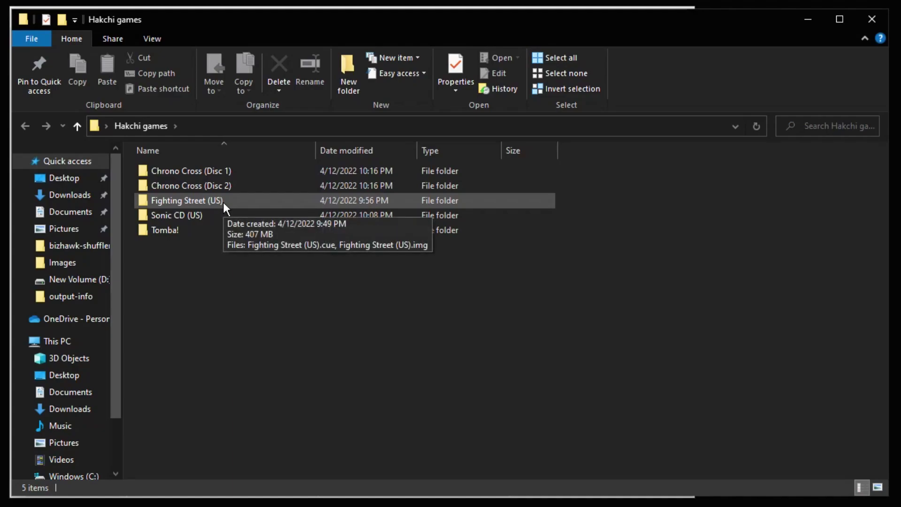
pyautogui.doubleClick(188, 230)
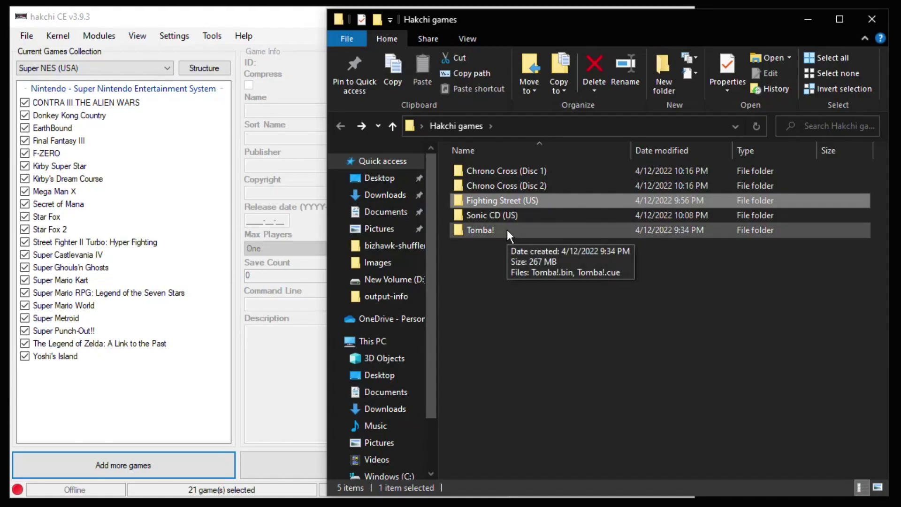
pyautogui.doubleClick(507, 230)
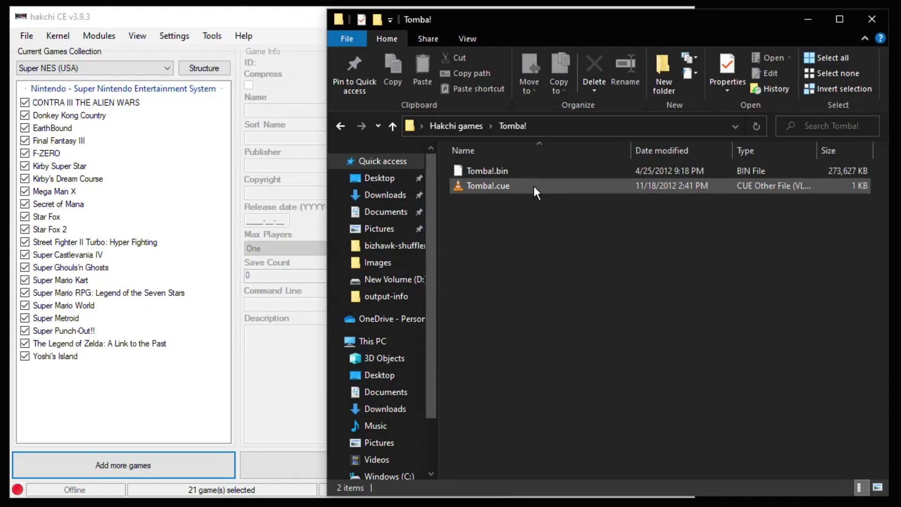
pyautogui.click(524, 203)
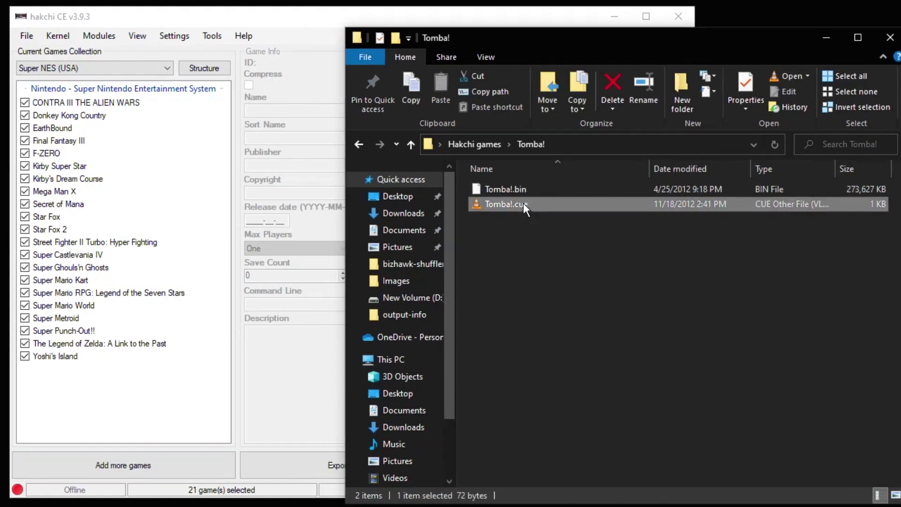
pyautogui.moveTo(523, 203); pyautogui.dragTo(234, 181)
pyautogui.moveTo(102, 165); pyautogui.dragTo(104, 167)
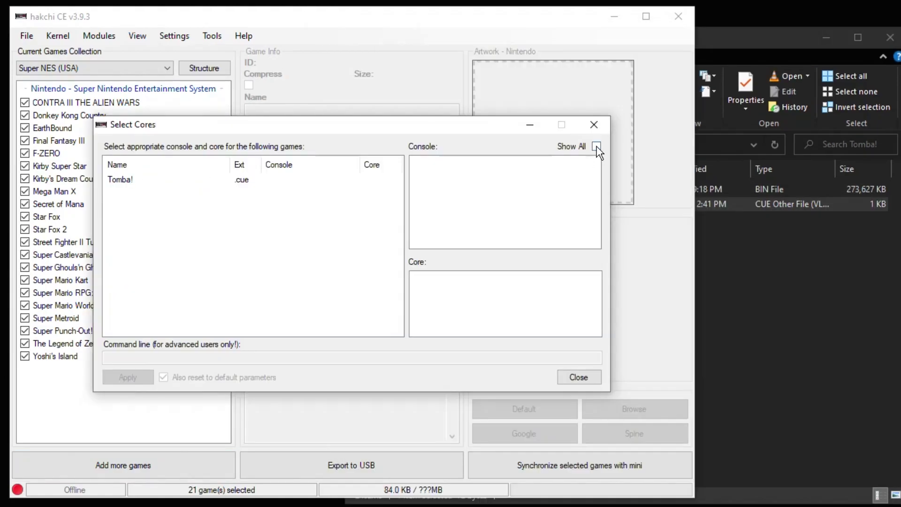
# Show all consoles and assign Tomba! to Sony - PlayStation with the PCSX ReARMed [NEON] core
pyautogui.click(596, 147)
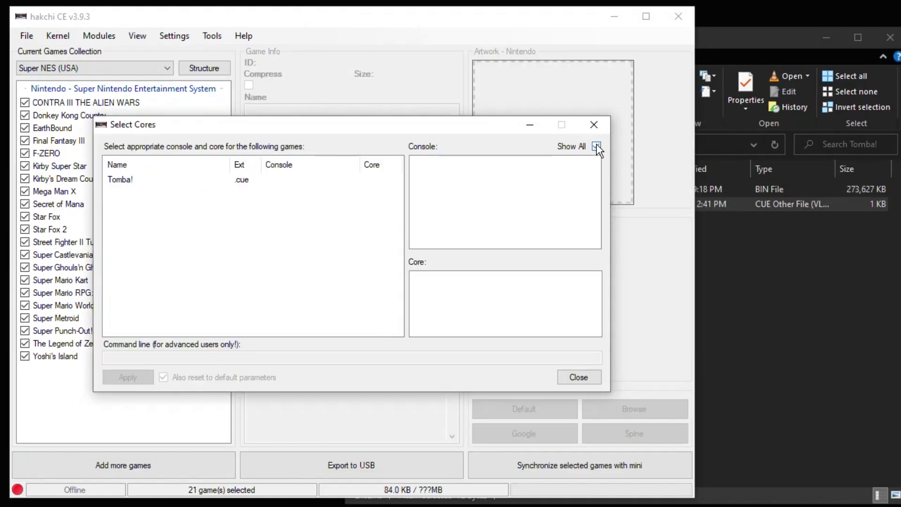
pyautogui.click(137, 181)
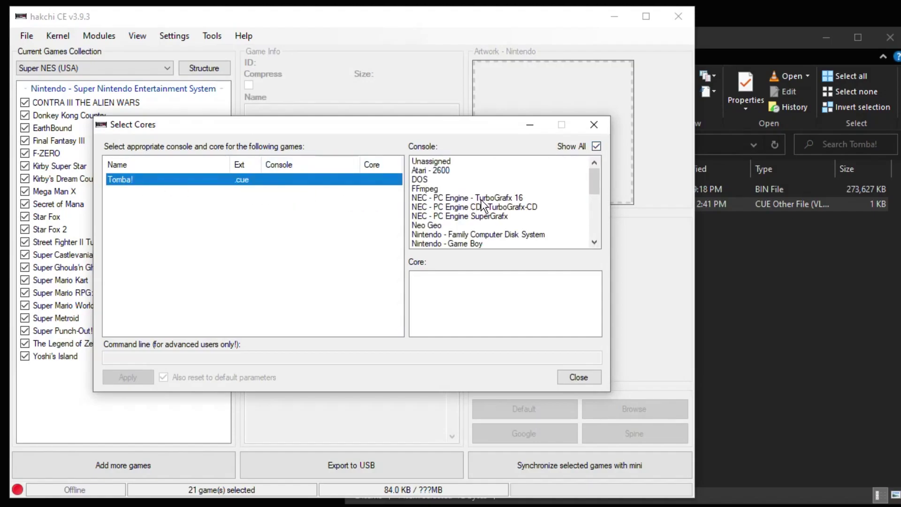
pyautogui.scroll(-1, 482, 200)
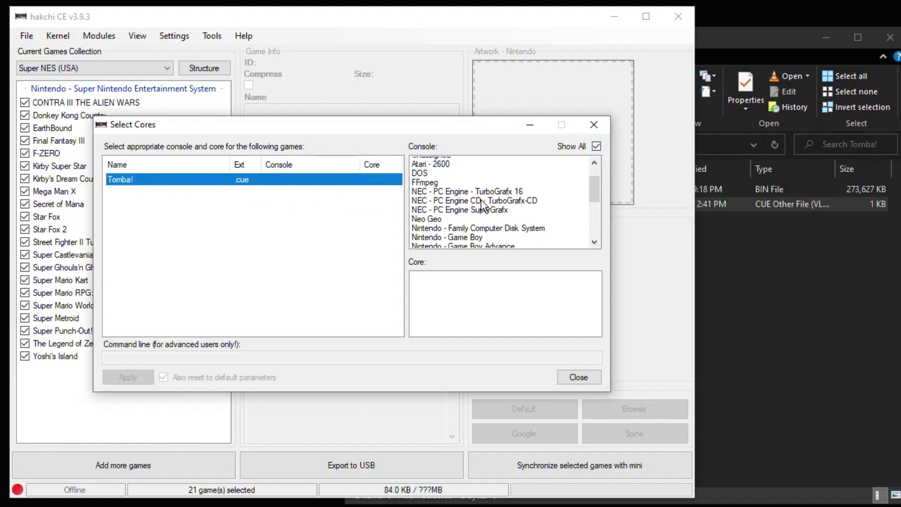
pyautogui.scroll(-6, 481, 205)
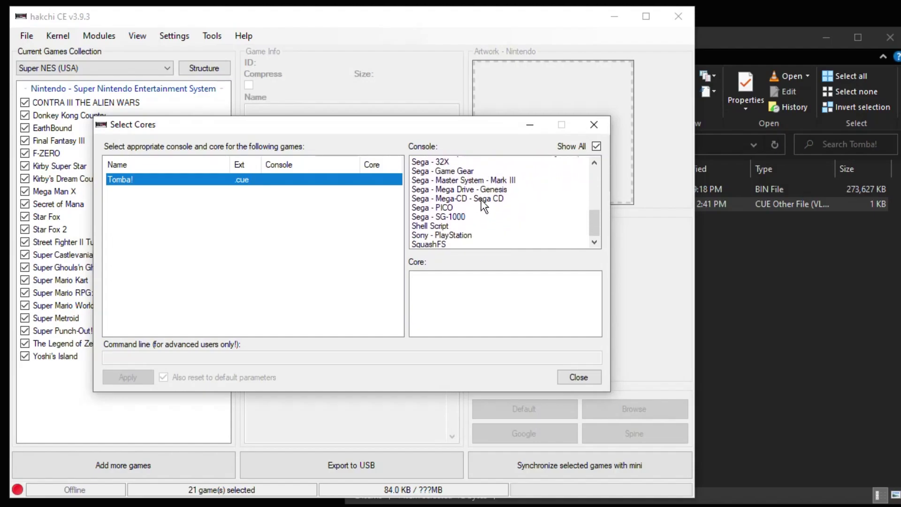
pyautogui.click(467, 235)
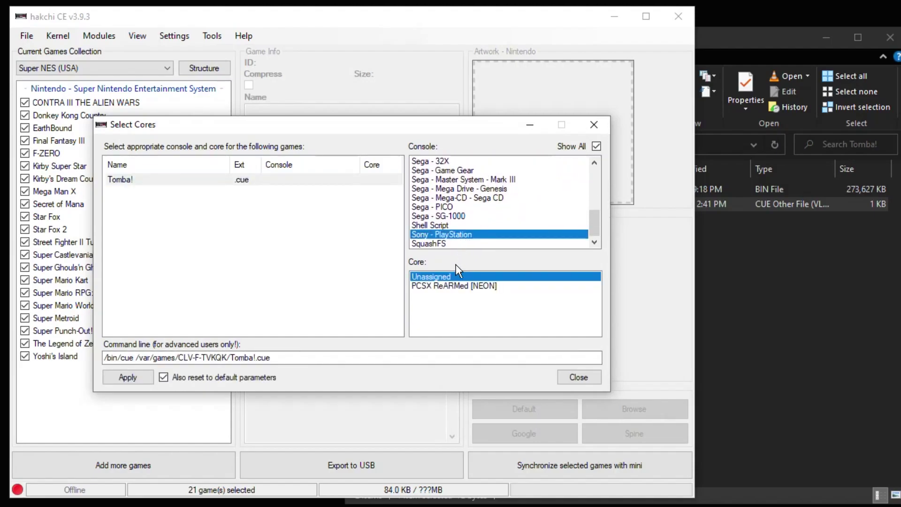
pyautogui.click(442, 287)
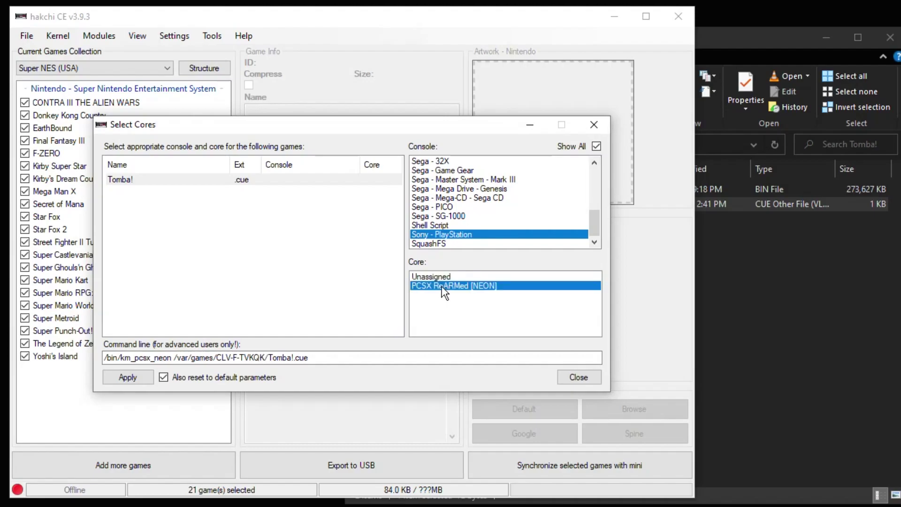
pyautogui.click(124, 376)
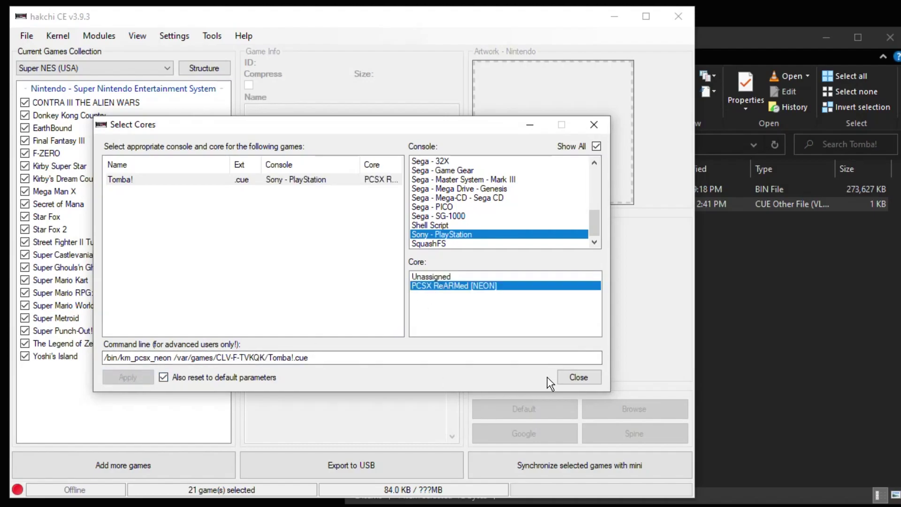
pyautogui.click(576, 375)
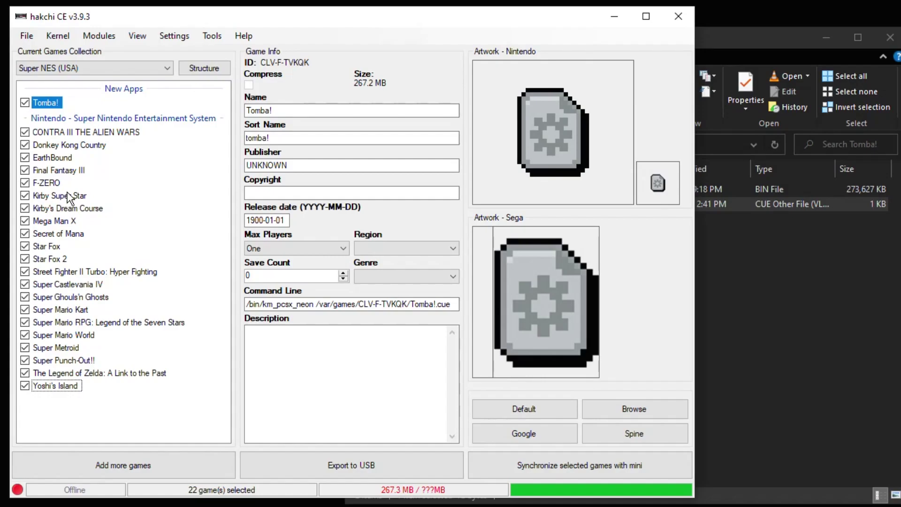
# Show the Tomba! game's files in Windows Explorer from the games collection
pyautogui.rightClick(51, 107)
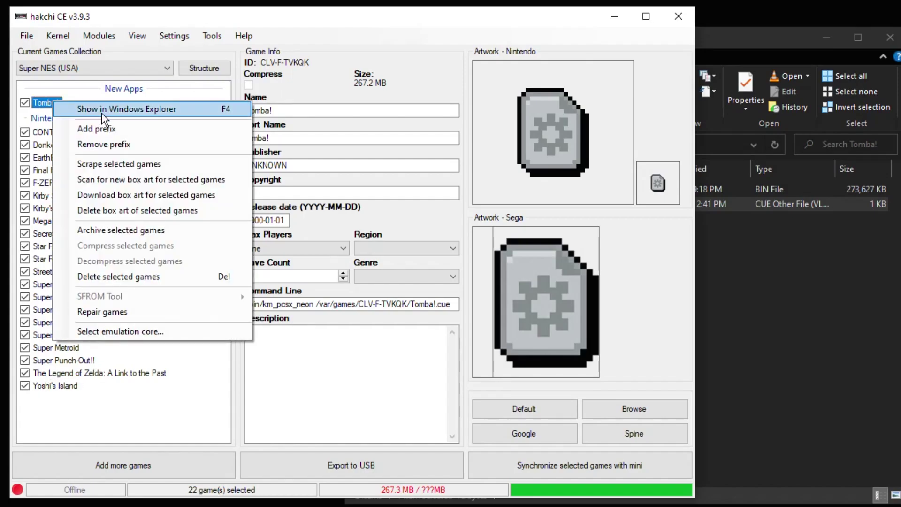
pyautogui.click(129, 113)
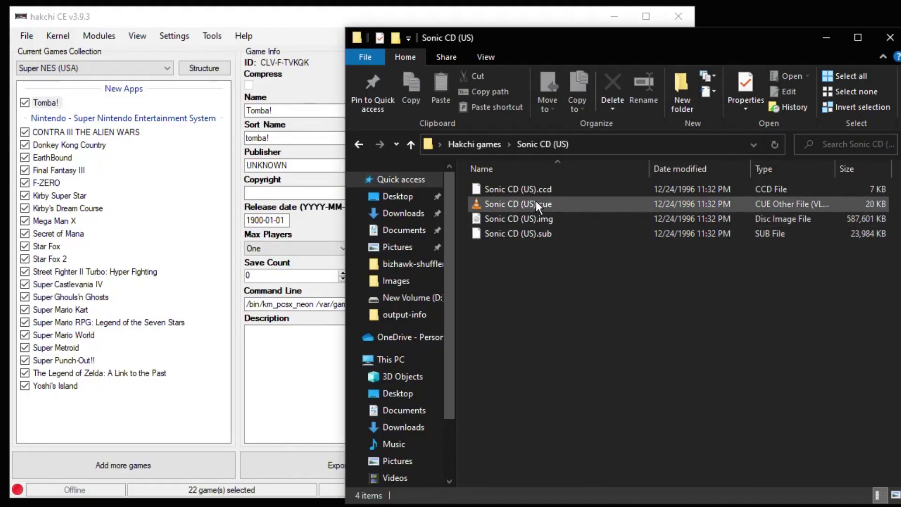
# Add Sonic CD (US).cue to the collection and assign it to Sega - Mega-CD - Sega CD with the Genesis Plus GX core
pyautogui.moveTo(536, 200); pyautogui.dragTo(135, 175)
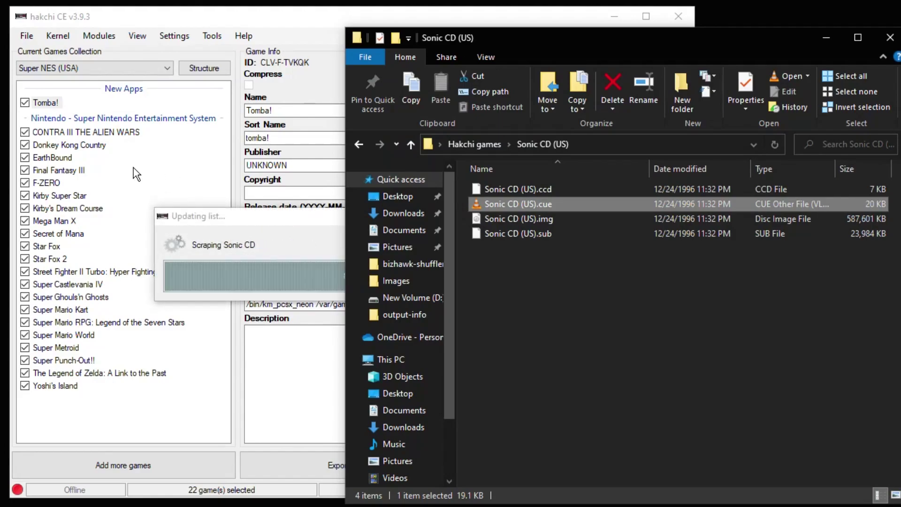
pyautogui.scroll(-6, 460, 200)
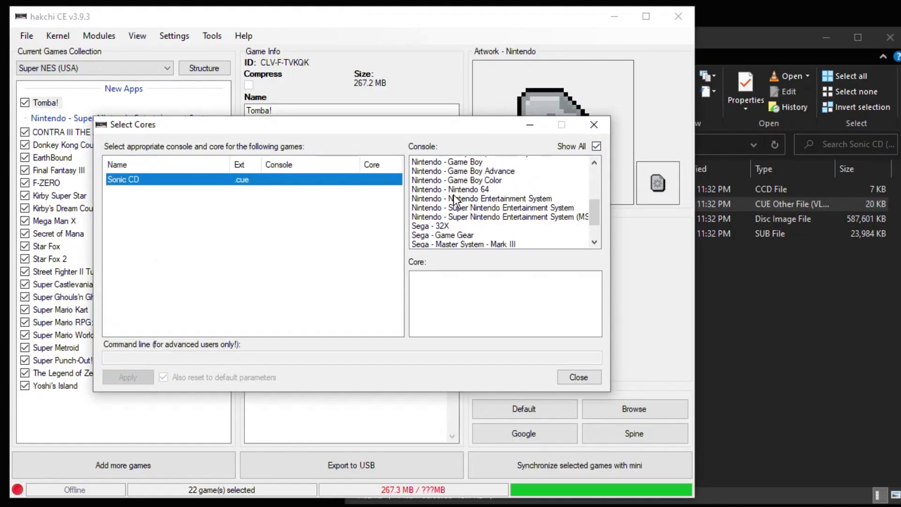
pyautogui.click(475, 198)
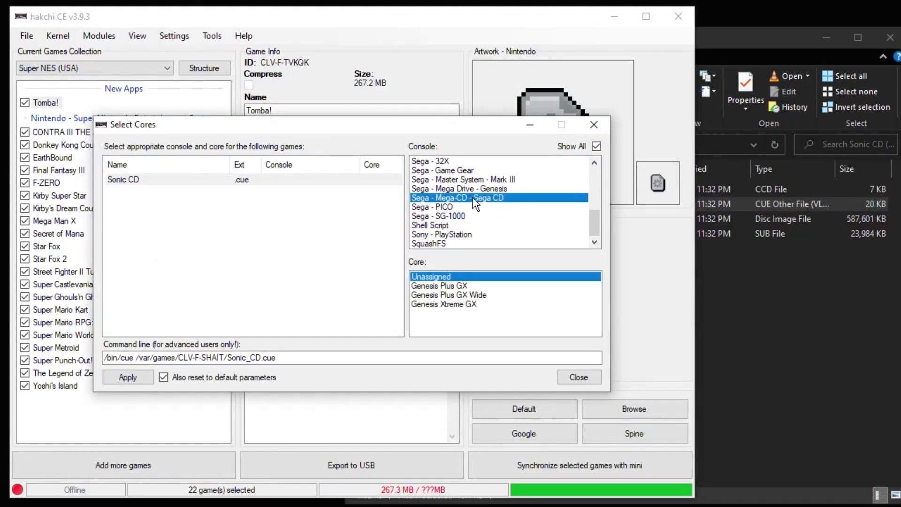
pyautogui.click(458, 288)
pyautogui.click(128, 378)
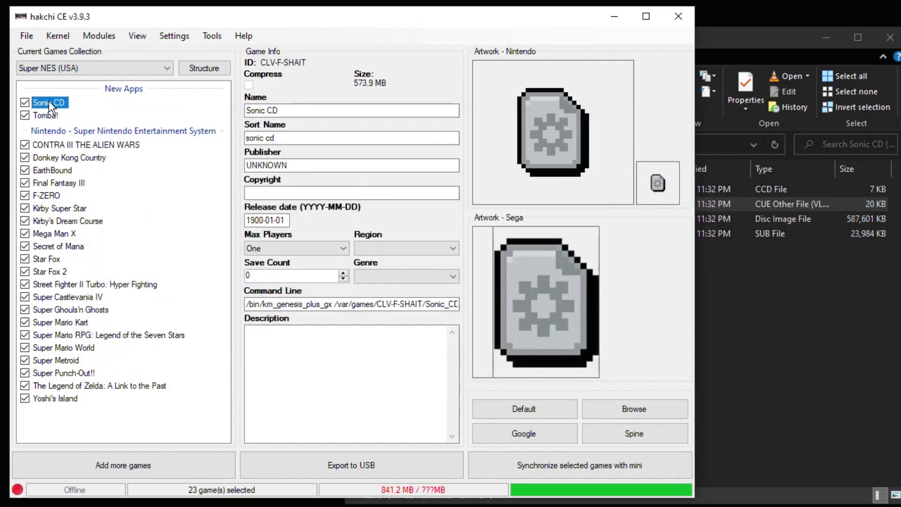
# Show the Sonic CD game's files in Windows Explorer from the games collection and close that folder
pyautogui.rightClick(51, 108)
pyautogui.click(140, 110)
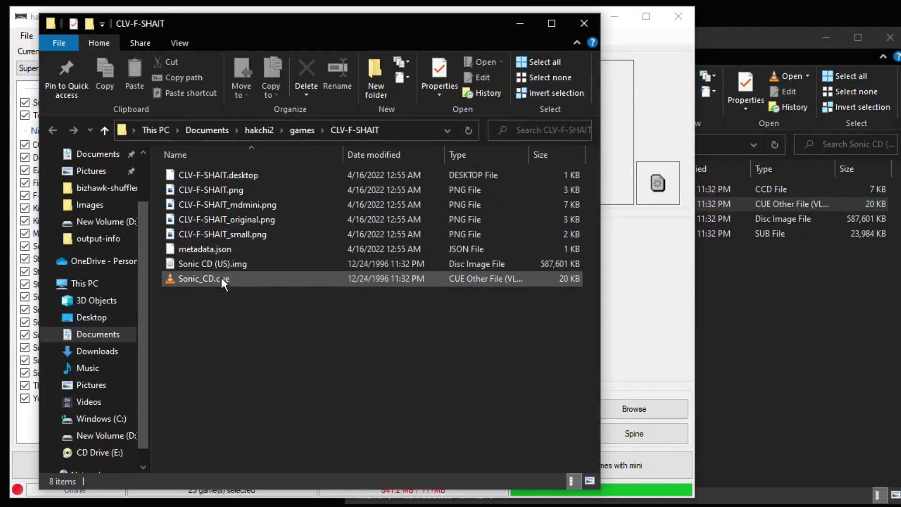
pyautogui.hotkey('alt', 'F4')
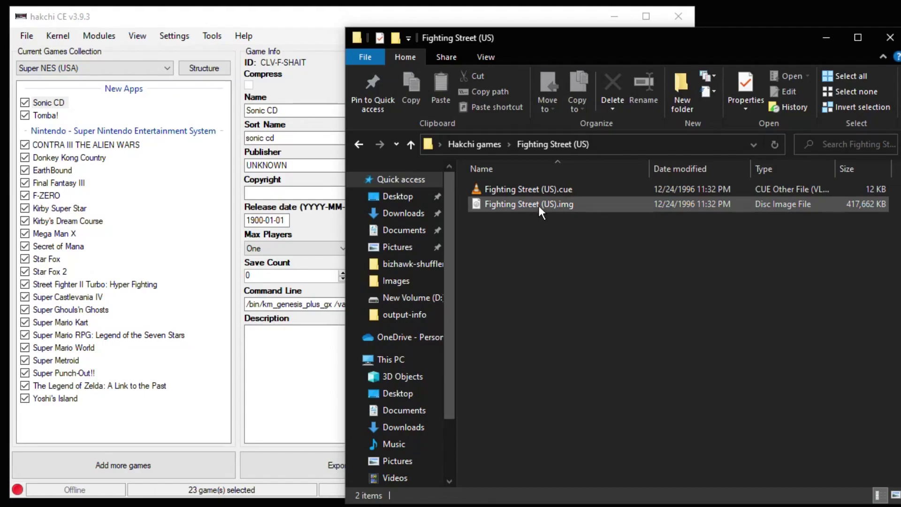
# Add Fighting Street (US).cue to the collection and assign it to NEC - PC Engine CD - TurboGrafx-CD with the Beetle PCE Fast core
pyautogui.moveTo(547, 190); pyautogui.dragTo(171, 180)
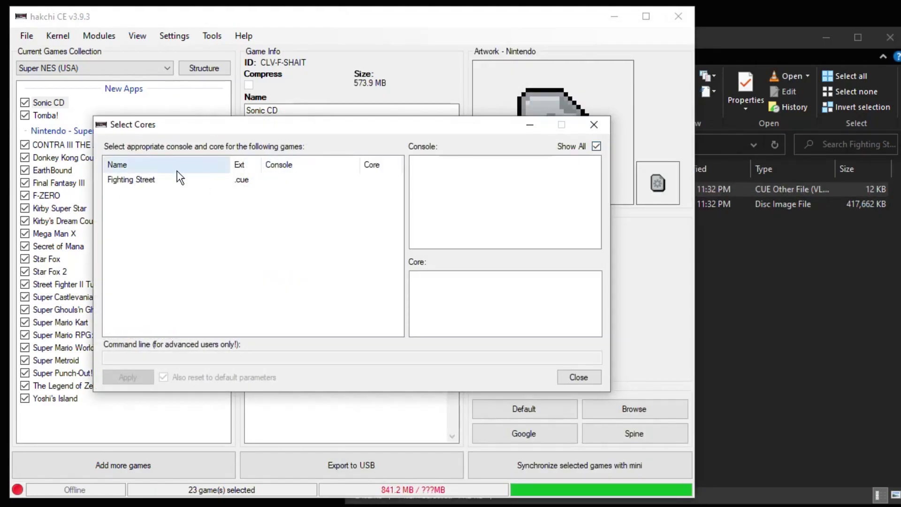
pyautogui.click(178, 181)
pyautogui.click(468, 207)
pyautogui.click(430, 284)
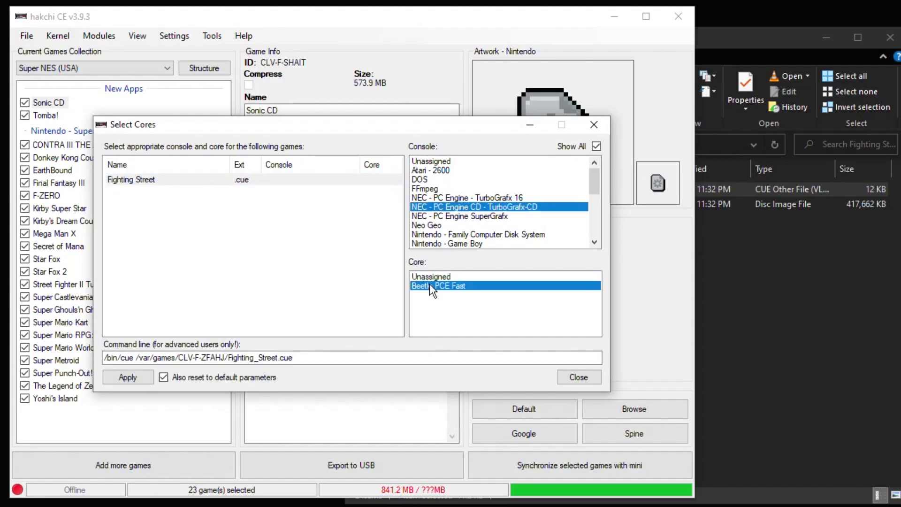
pyautogui.click(130, 378)
pyautogui.click(568, 379)
pyautogui.rightClick(52, 103)
pyautogui.click(109, 170)
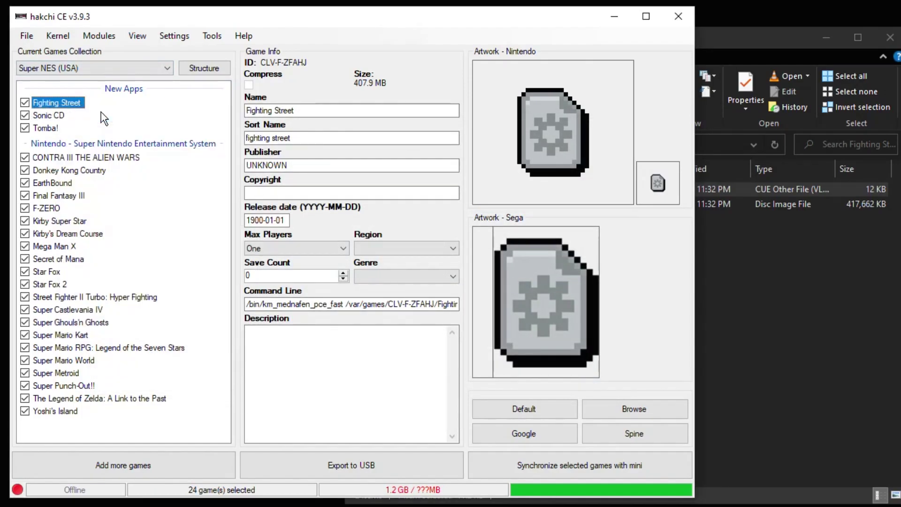
pyautogui.hotkey('alt', 'F4')
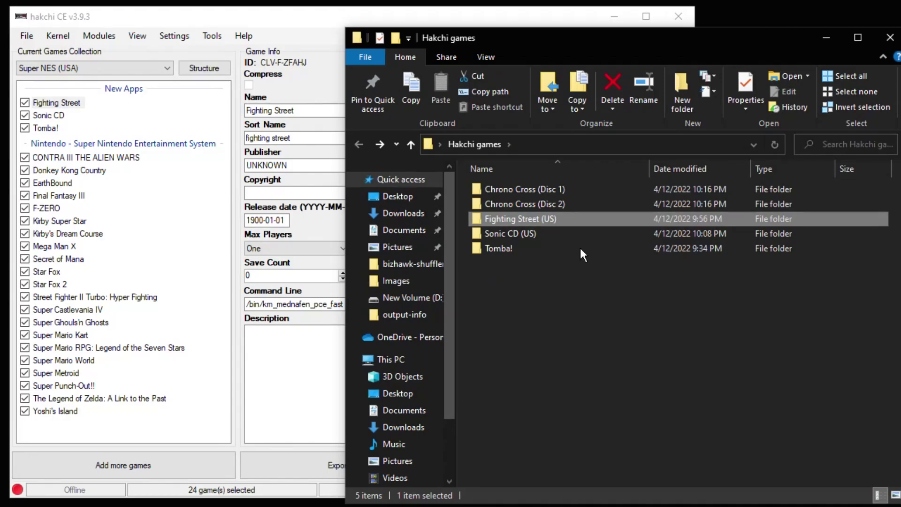
# Add Chrono Cross (Disc 1).cue from its subfolder in Hakchi games to the games collection
pyautogui.doubleClick(549, 190)
pyautogui.click(536, 207)
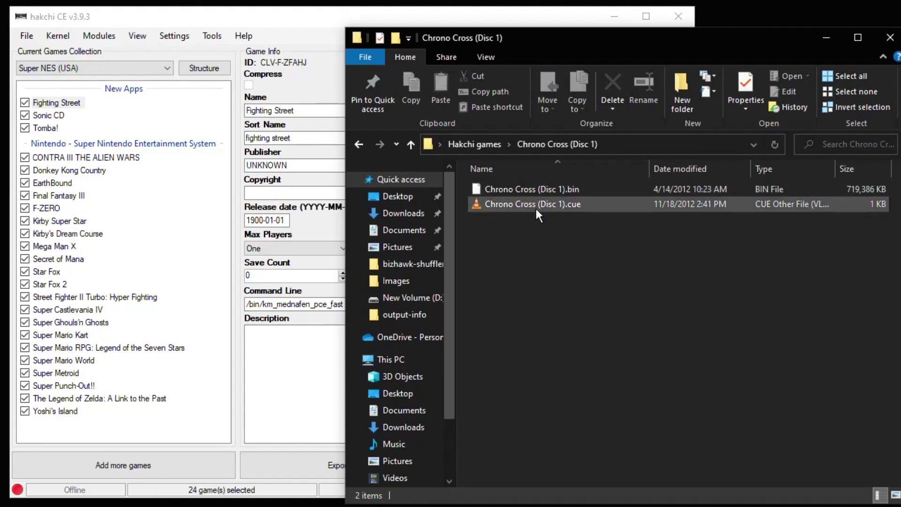
pyautogui.moveTo(535, 206); pyautogui.dragTo(265, 208)
# Move Chrono Cross (Disc 2).bin from the Chrono Cross (Disc 2) folder into the hakchi2 folder of the added Chrono Cross game
pyautogui.rightClick(69, 101)
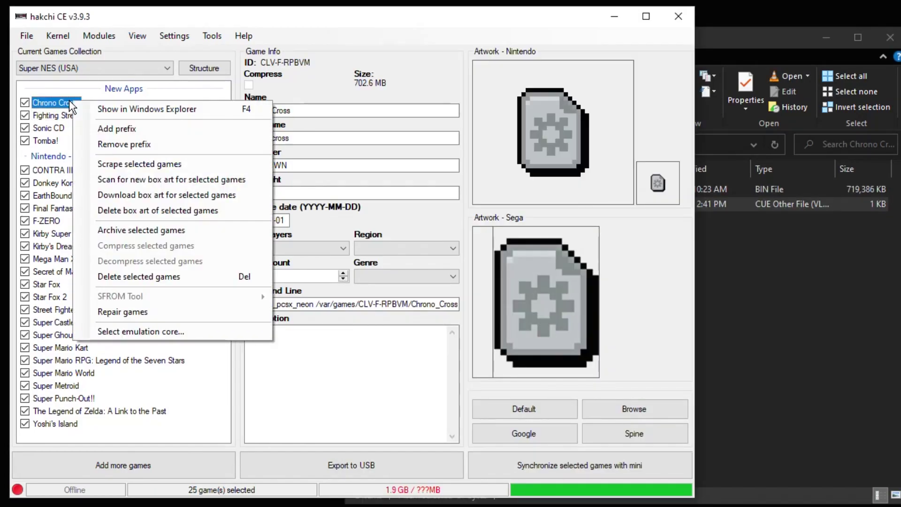
pyautogui.click(144, 108)
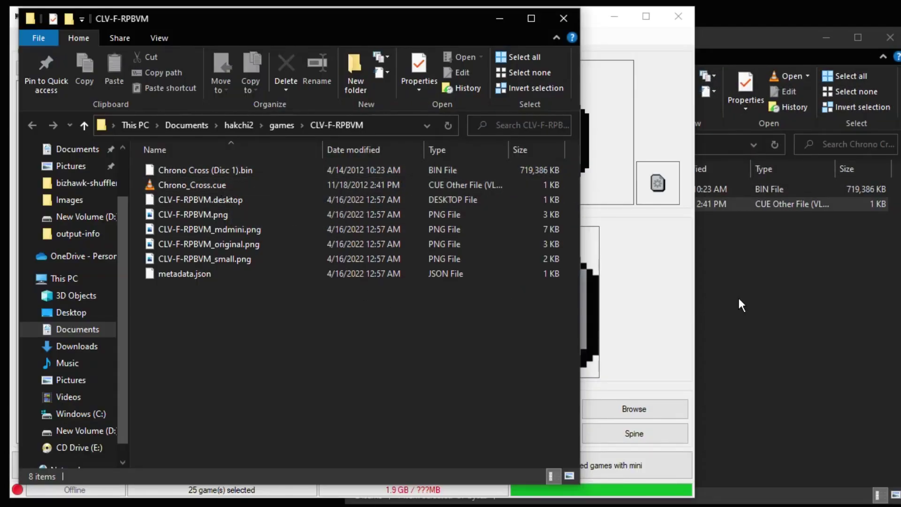
pyautogui.click(821, 302)
pyautogui.click(357, 144)
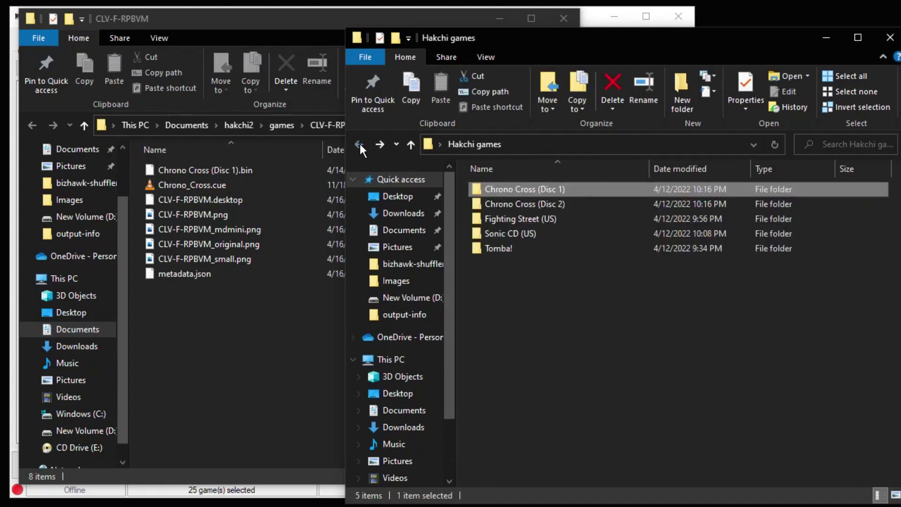
pyautogui.doubleClick(559, 205)
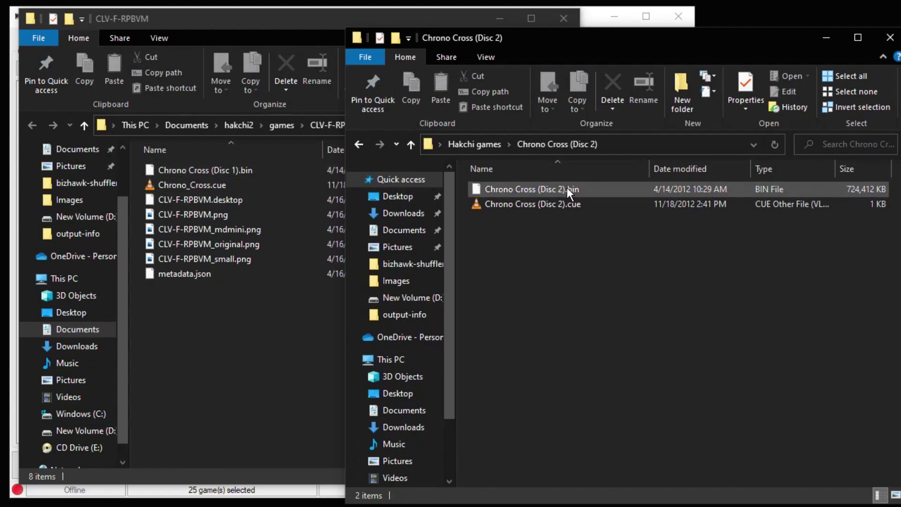
pyautogui.moveTo(560, 189); pyautogui.dragTo(216, 325)
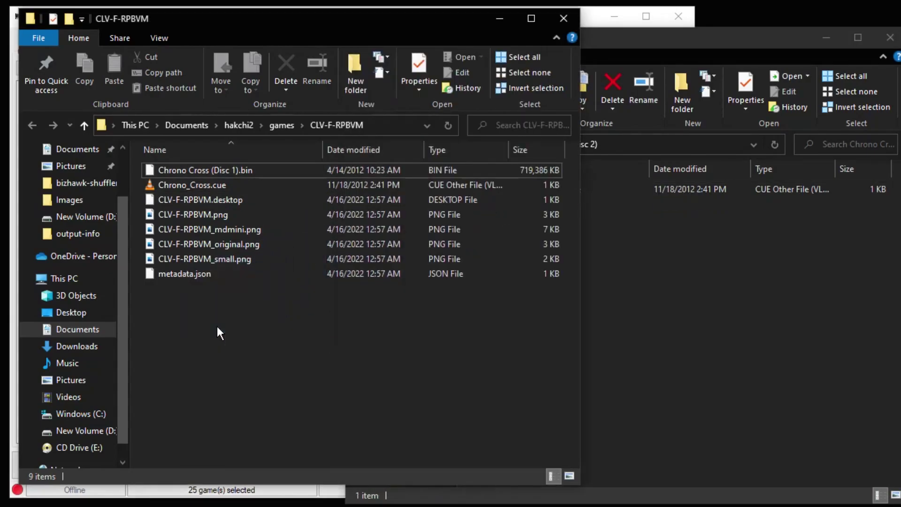
pyautogui.click(563, 19)
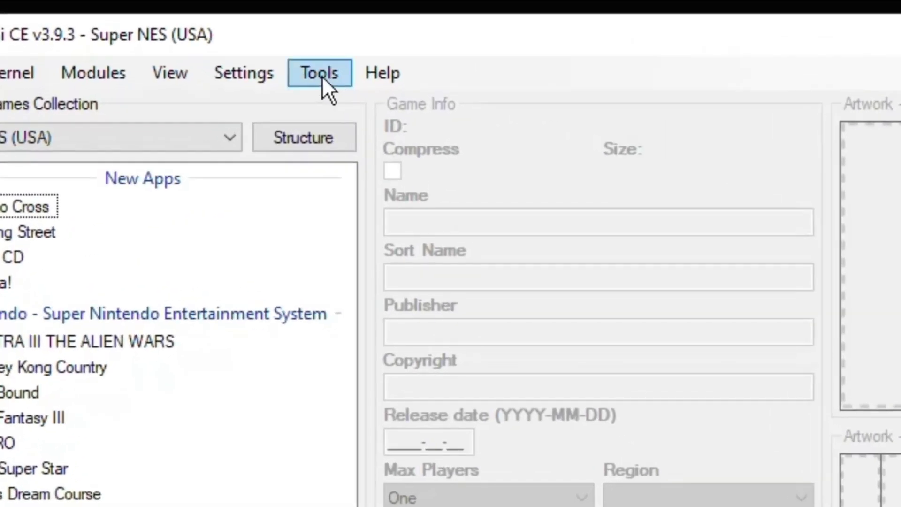
# Open an FTP client to the console and go to the etc/libretro/system folder
pyautogui.click(322, 77)
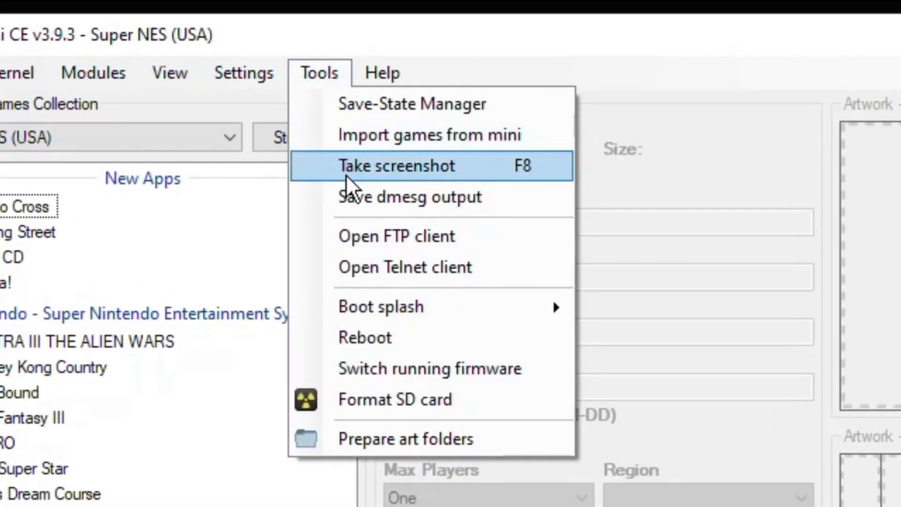
pyautogui.click(352, 237)
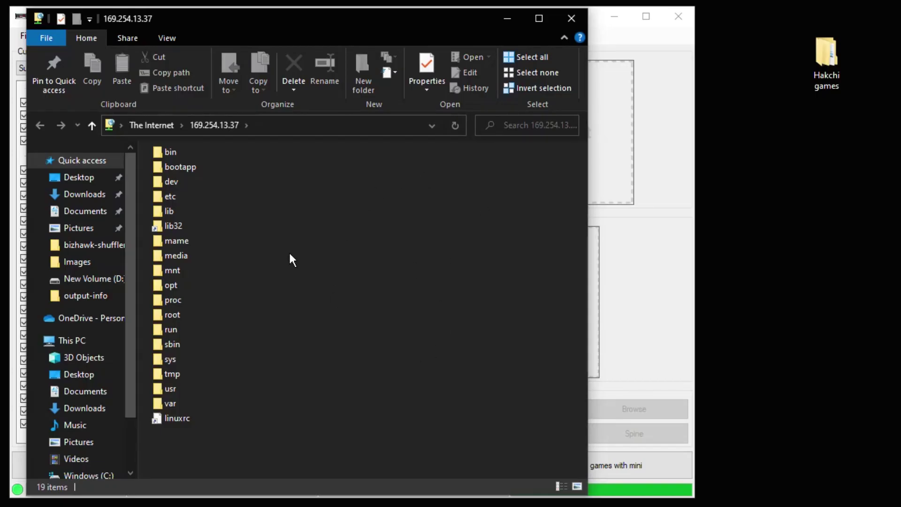
pyautogui.doubleClick(178, 195)
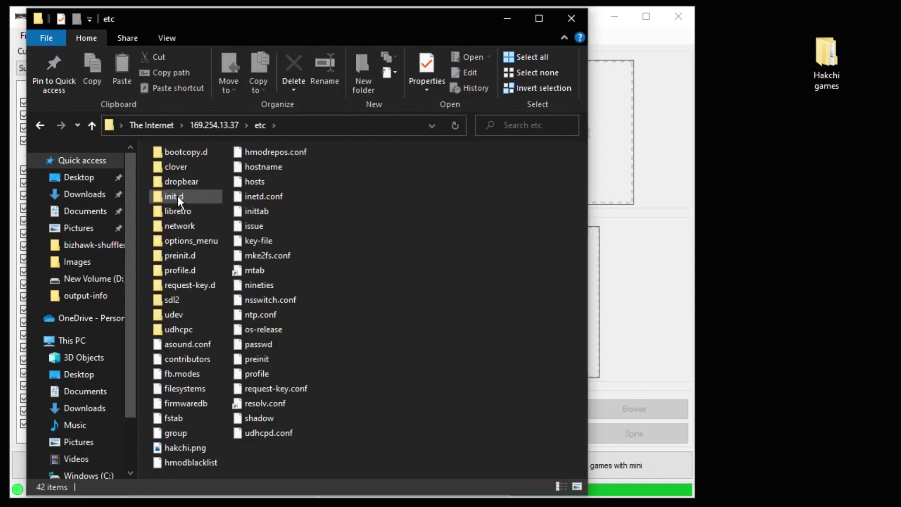
pyautogui.doubleClick(178, 216)
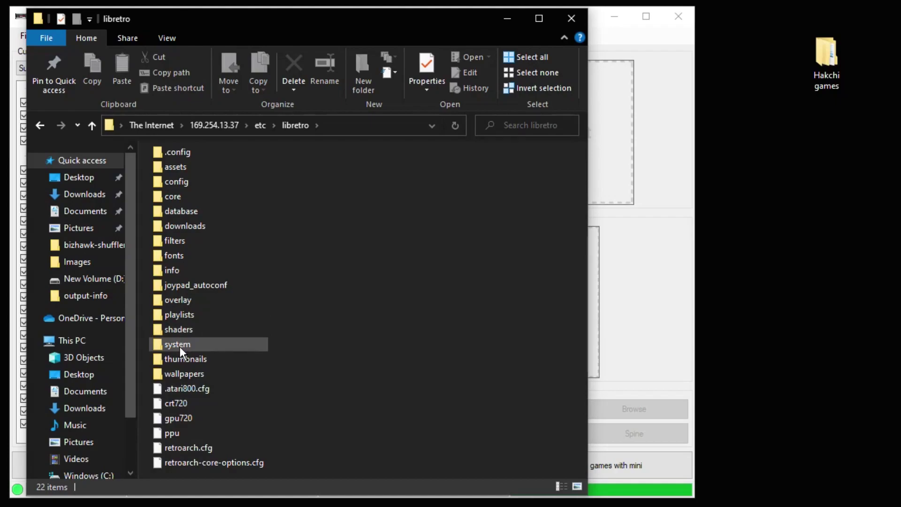
pyautogui.doubleClick(179, 346)
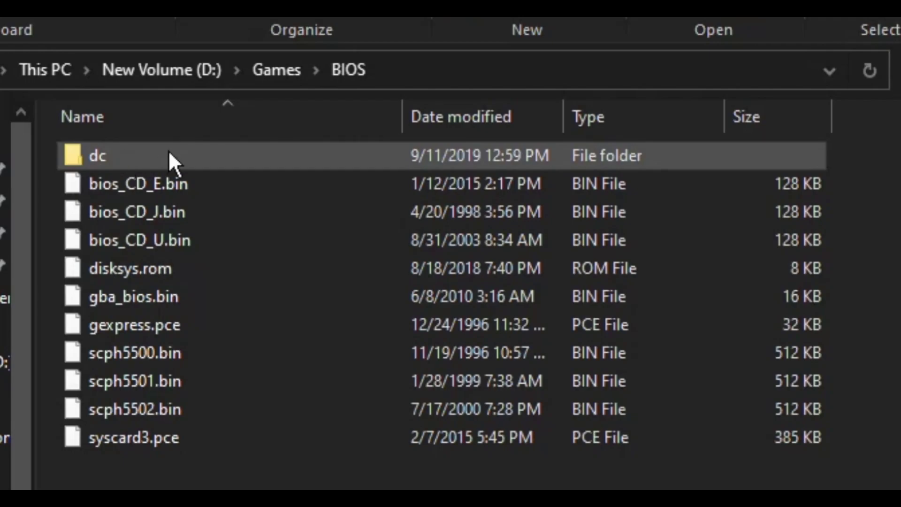
# Look into the dc folder in D:\Games\BIOS, and copy the loose BIOS files, bios_CD_E.bin through syscard3.pce, into the console's system folder
pyautogui.doubleClick(110, 154)
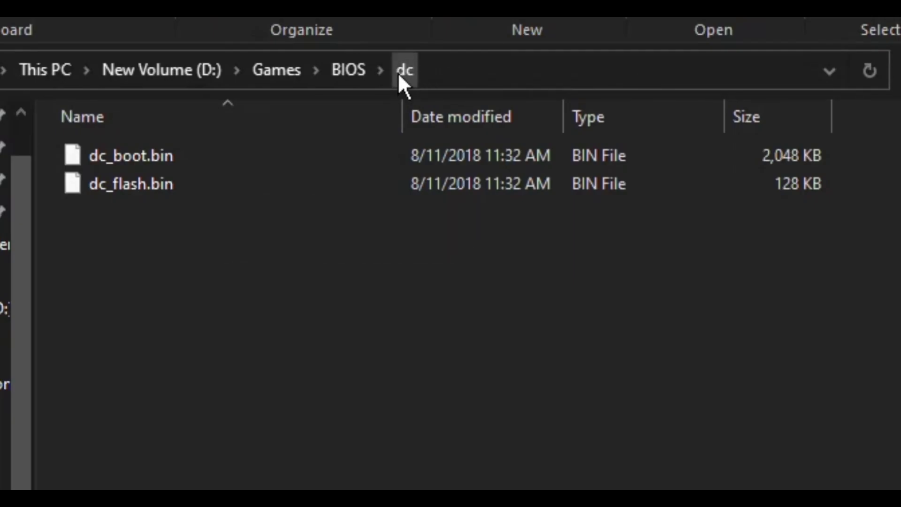
pyautogui.click(349, 69)
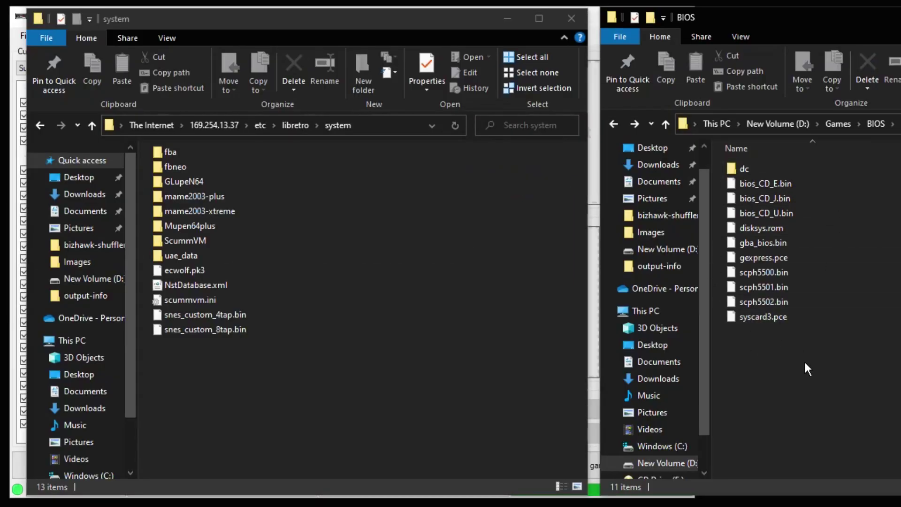
pyautogui.moveTo(805, 366); pyautogui.dragTo(340, 290)
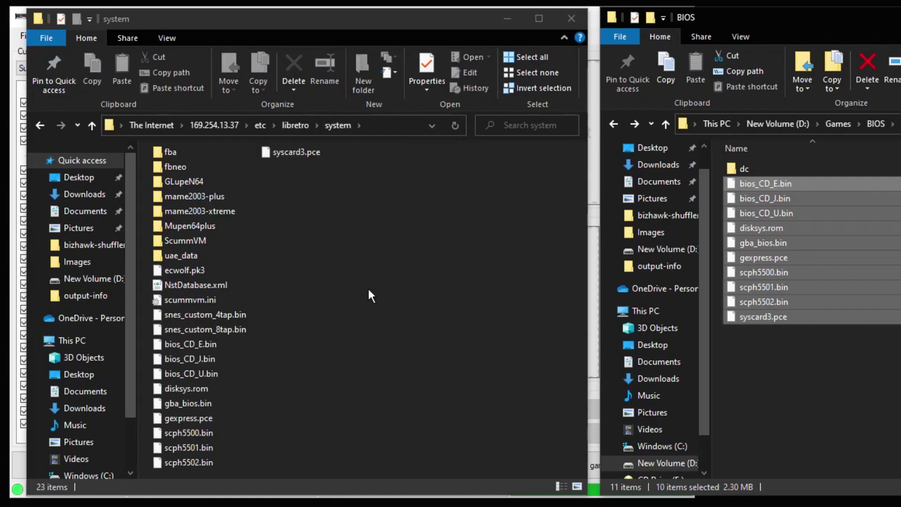
pyautogui.click(575, 17)
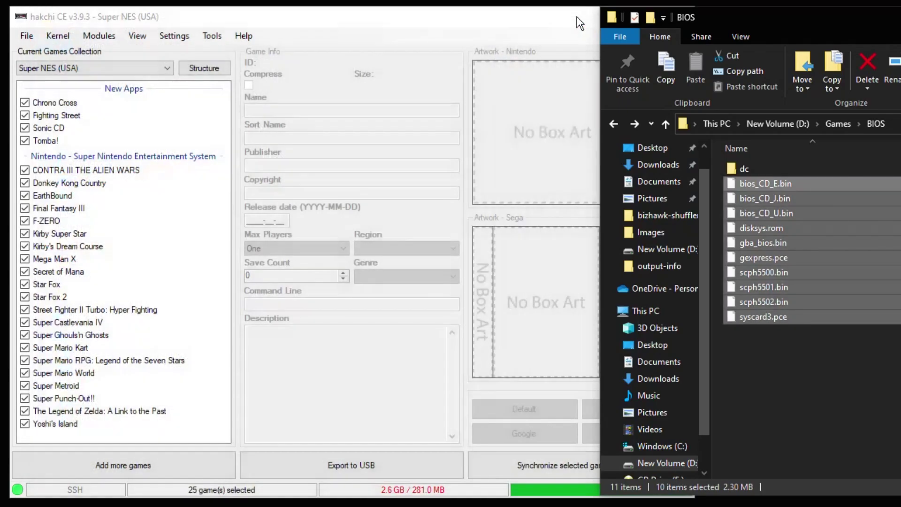
pyautogui.hotkey('alt', 'F4')
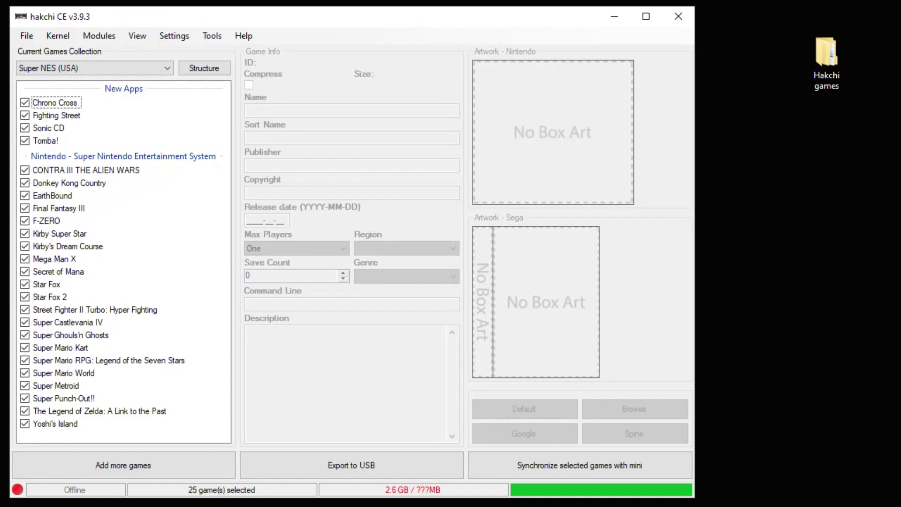
# Check the USB Drive (F:) under This PC in File Explorer
pyautogui.press('super+e')
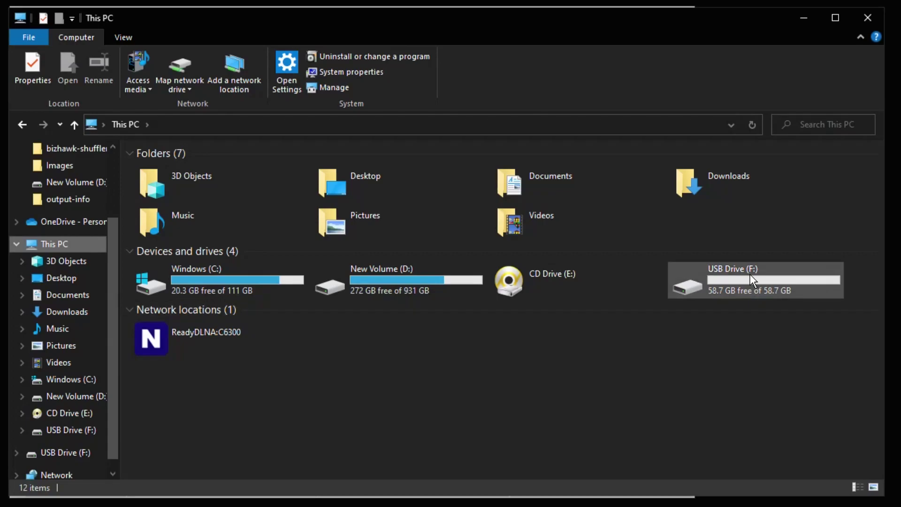
pyautogui.moveTo(754, 280)
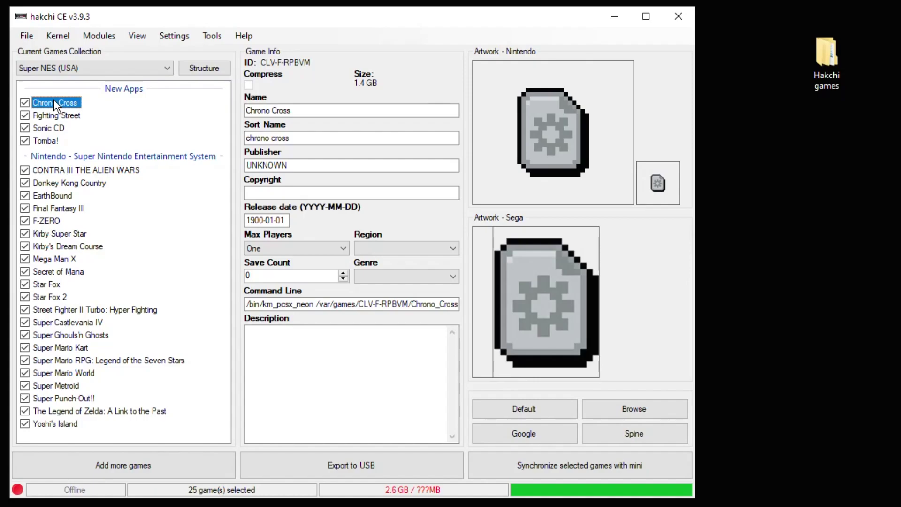
# Set Chrono Cross's artwork to the 800x685 PlayStation cover from Google Images, and select Tomba! for its artwork
pyautogui.click(523, 434)
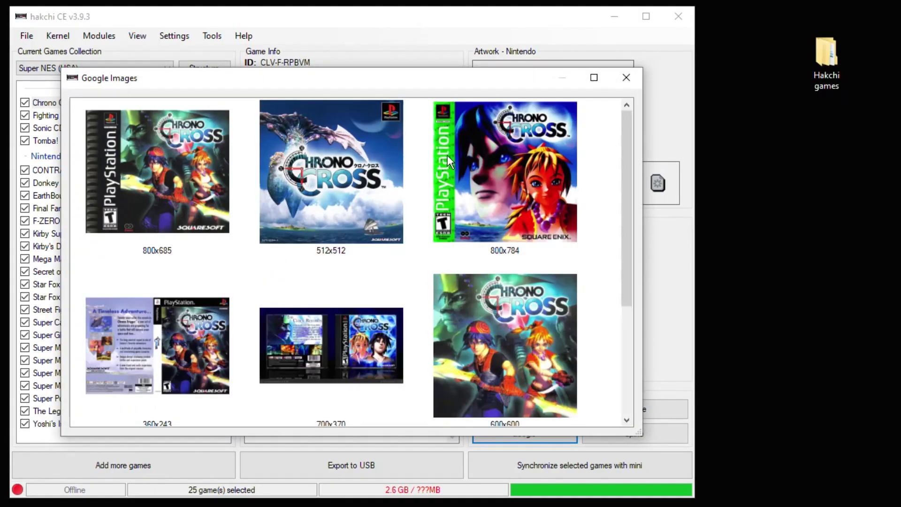
pyautogui.doubleClick(173, 142)
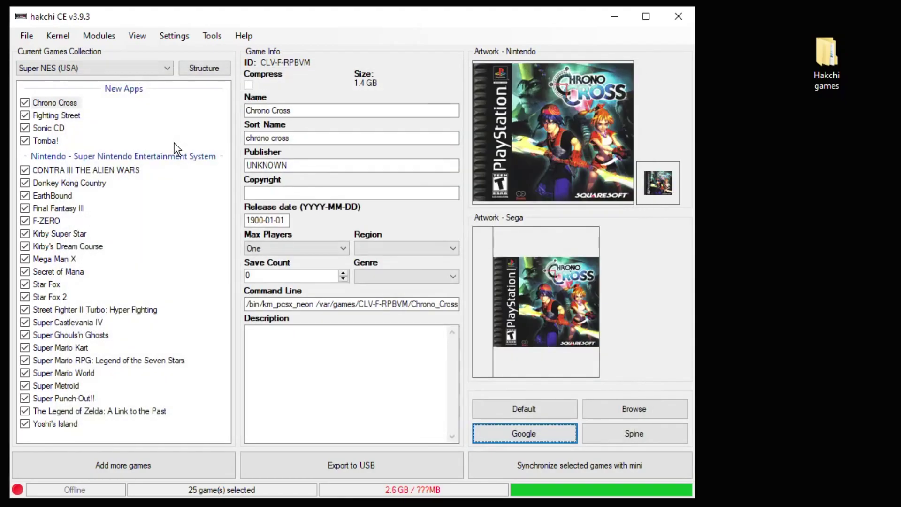
pyautogui.click(128, 141)
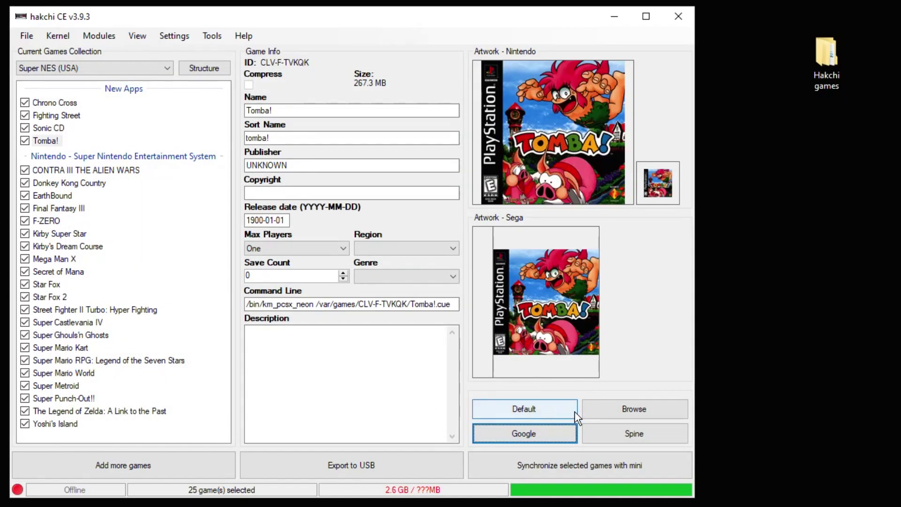
pyautogui.click(627, 412)
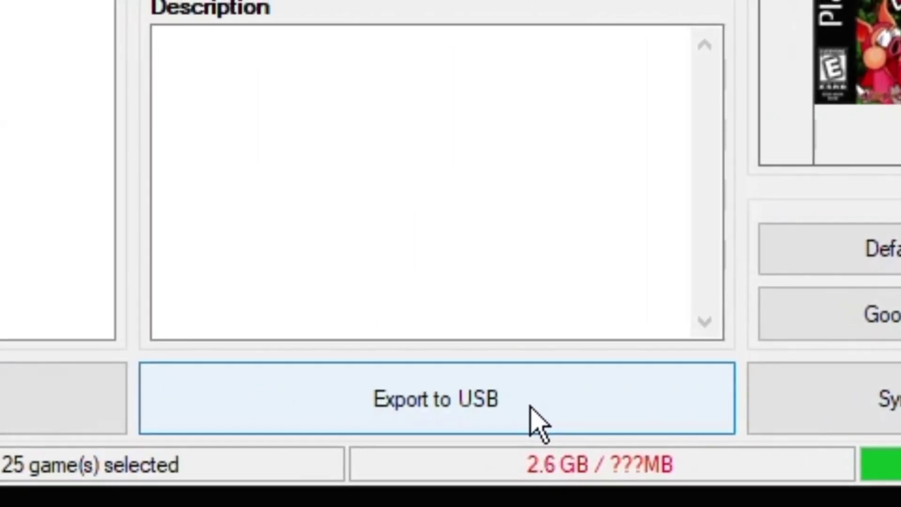
# Export the selected games to the F:\ USB drive with the saves folder created
pyautogui.click(531, 409)
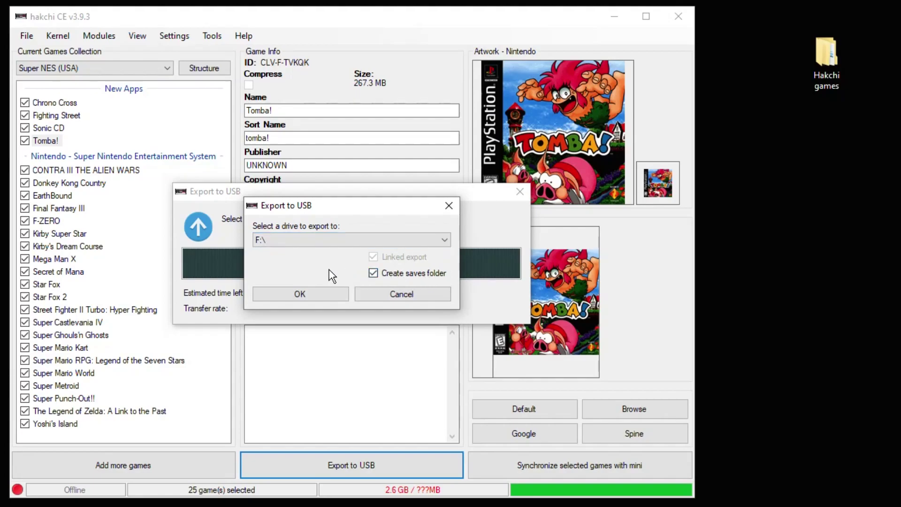
pyautogui.click(301, 294)
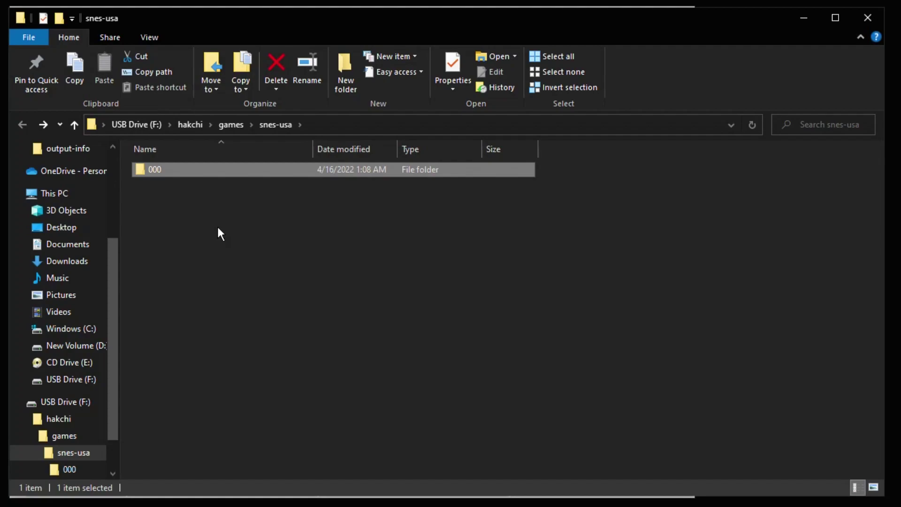
# Examine the exported game folders inside the 000 folder of hakchi/games/snes-usa on the USB drive
pyautogui.doubleClick(173, 171)
pyautogui.scroll(-1, 185, 181)
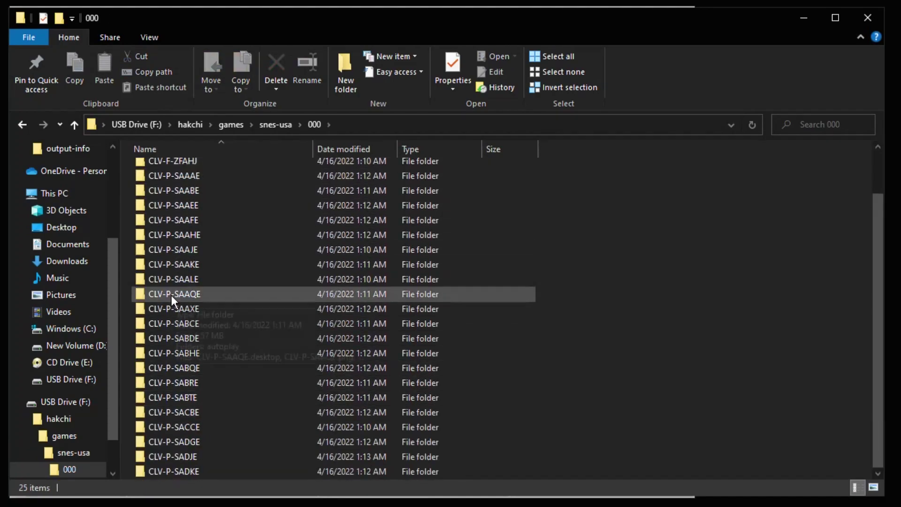
pyautogui.scroll(1, 171, 295)
pyautogui.hotkey('alt', 'F4')
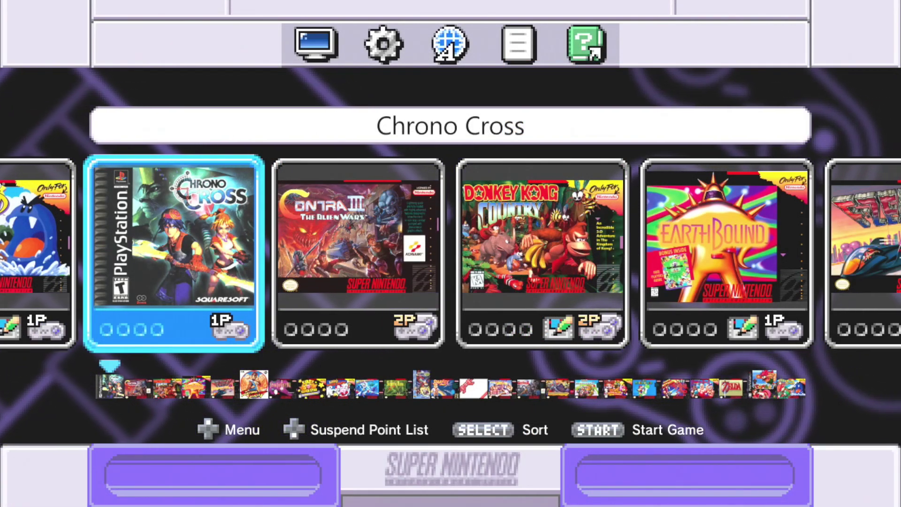
# Launch Chrono Cross on the console and open RetroArch's Disc Control options for the running game
pyautogui.press('Return')
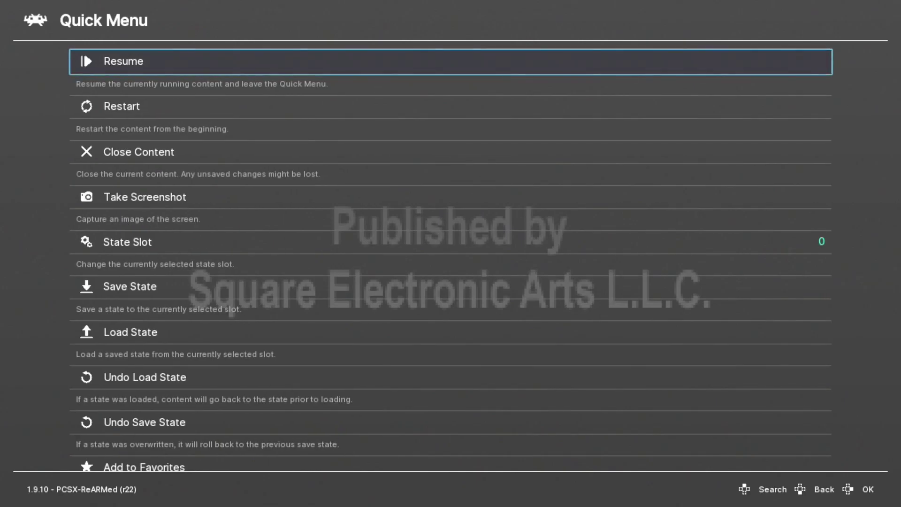
pyautogui.press('Down')
pyautogui.press('Down')
pyautogui.press('Down')
pyautogui.press('Down')
pyautogui.press('Down')
pyautogui.press('Down')
pyautogui.press('Down')
pyautogui.press('Down')
pyautogui.press('Down')
pyautogui.press('Down')
pyautogui.press('Down')
pyautogui.press('Down')
pyautogui.press('Down')
pyautogui.press('Down')
pyautogui.press('Down')
pyautogui.press('Down')
pyautogui.press('Down')
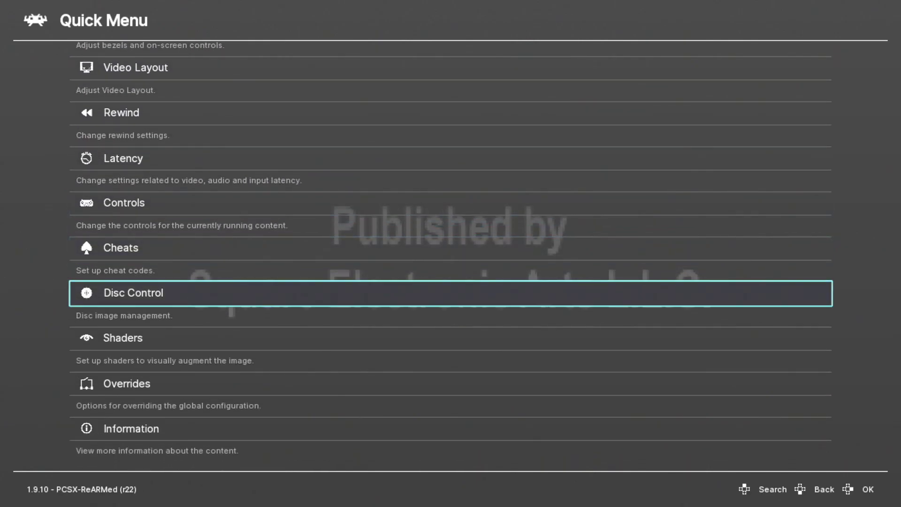
pyautogui.press('Return')
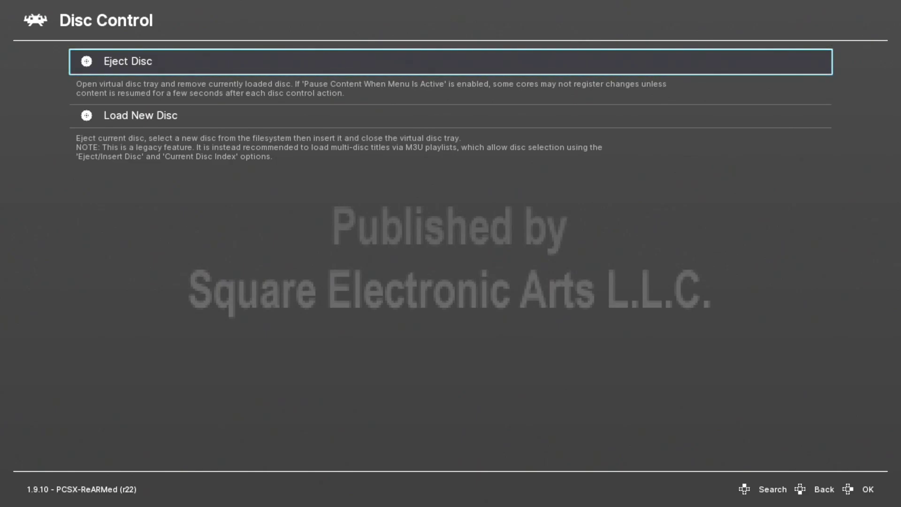
# Eject the virtual disc and browse the Disc 1 and Disc 2 .bin files of Chrono Cross for a new disc
pyautogui.press('Return')
pyautogui.press('Down')
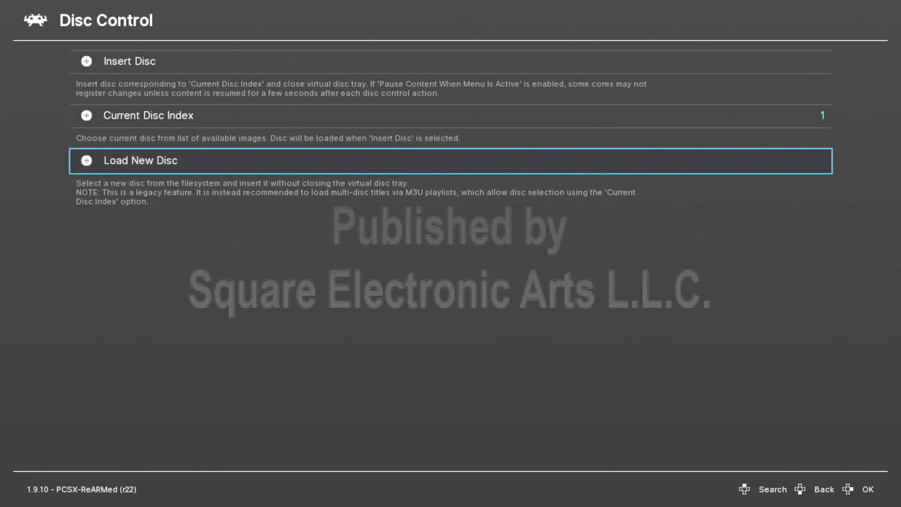
pyautogui.press('Return')
pyautogui.press('Down')
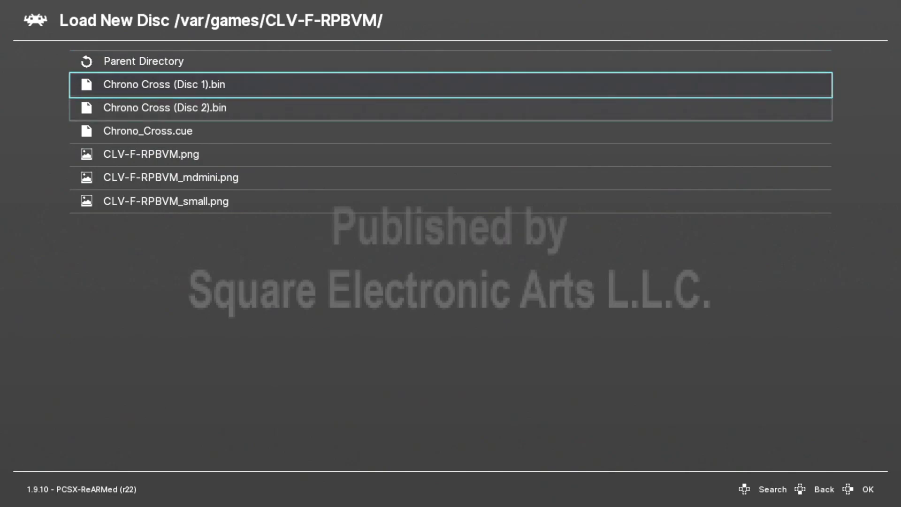
pyautogui.press('Down')
pyautogui.press('Up')
pyautogui.press('Down')
pyautogui.press('Up')
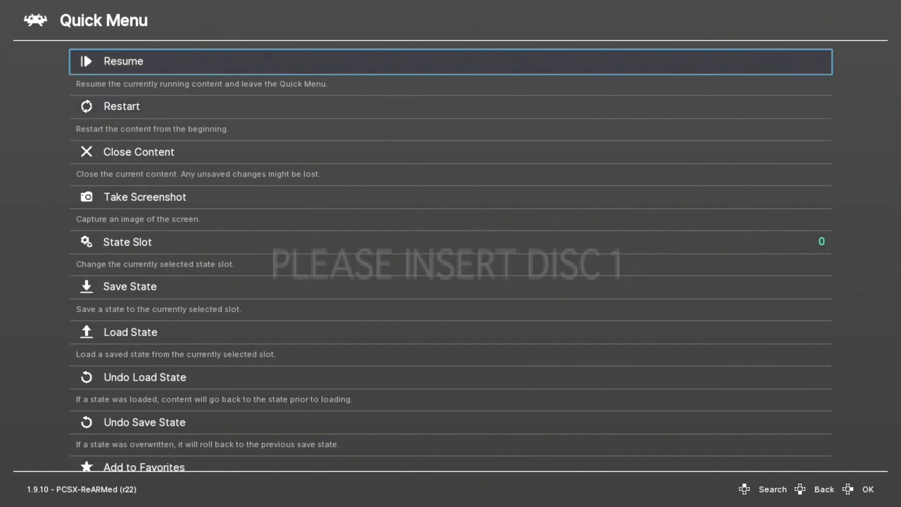
# Eject the current virtual disc through Disc Control and load Chrono Cross (Disc 1).bin as the new disc
pyautogui.press('Up')
pyautogui.press('Up')
pyautogui.press('Up')
pyautogui.press('Up')
pyautogui.press('Up')
pyautogui.press('Down')
pyautogui.press('Return')
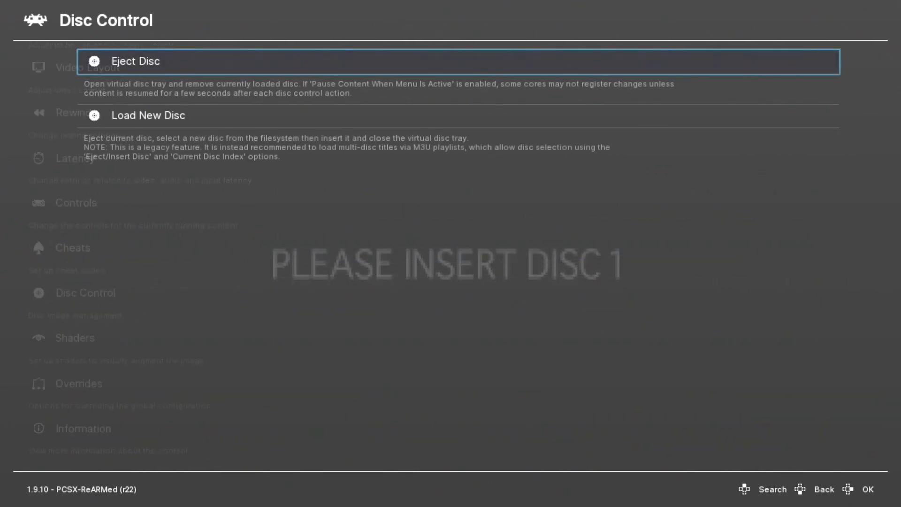
pyautogui.press('Return')
pyautogui.press('Down')
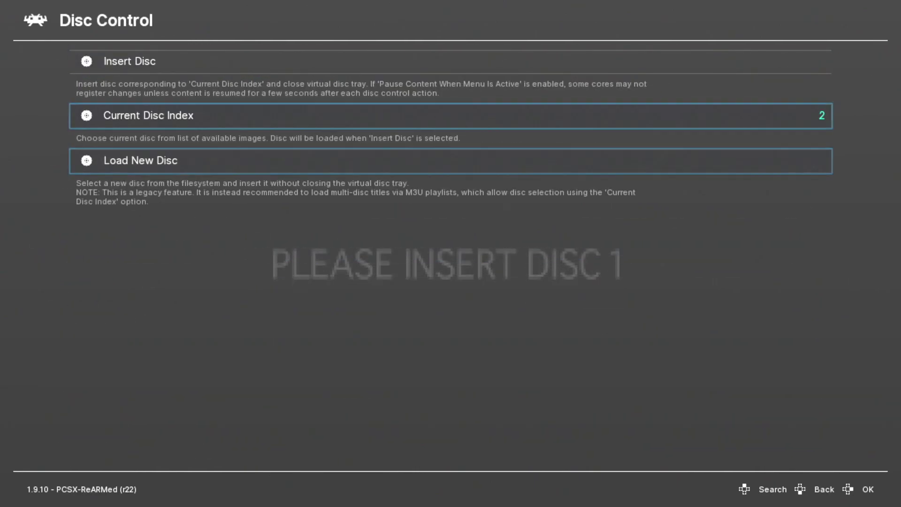
pyautogui.press('Return')
pyautogui.press('Down')
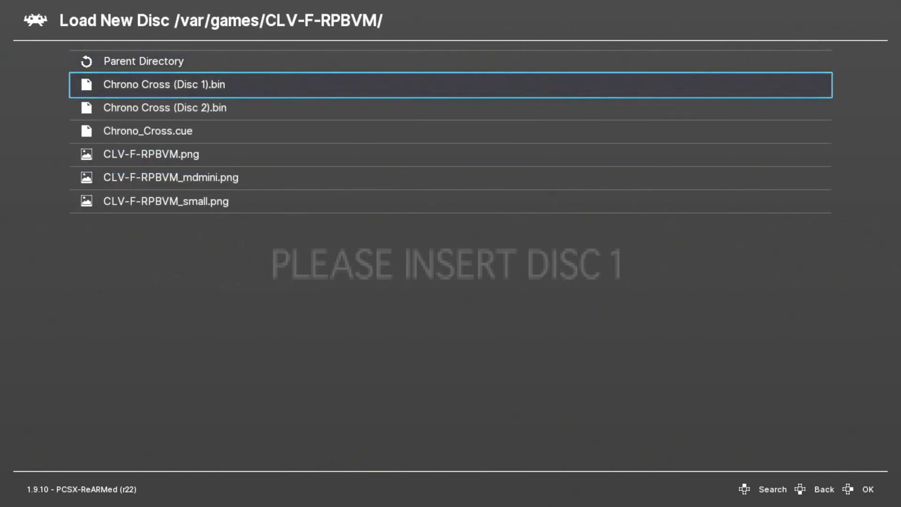
pyautogui.press('Return')
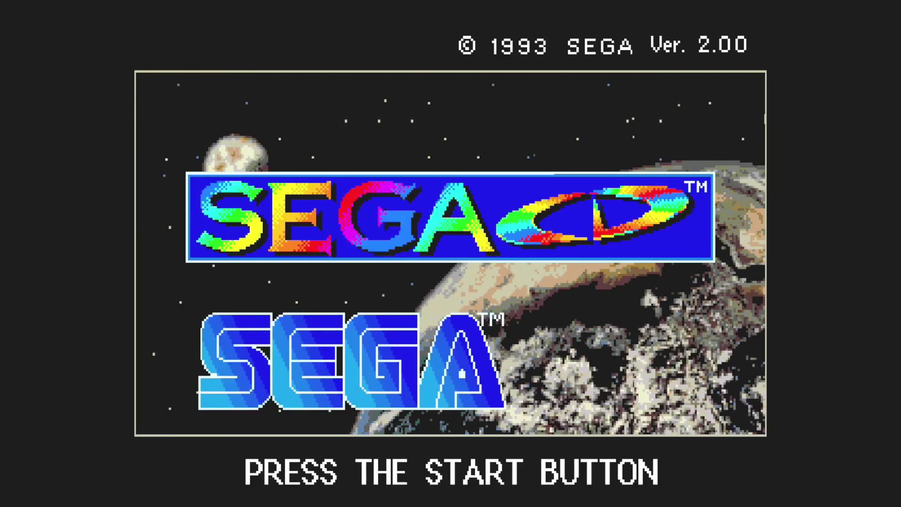
# Start the Sega CD game from the Sega CD BIOS title screen
pyautogui.press('Return')
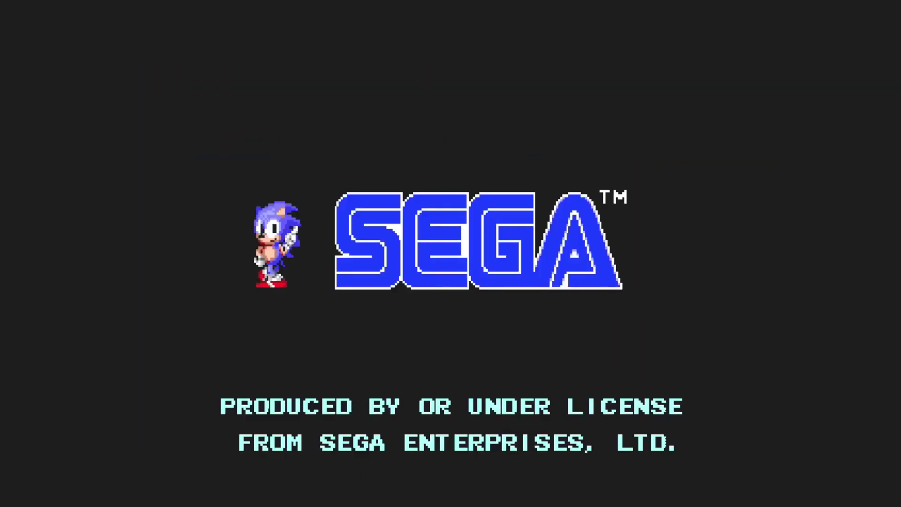